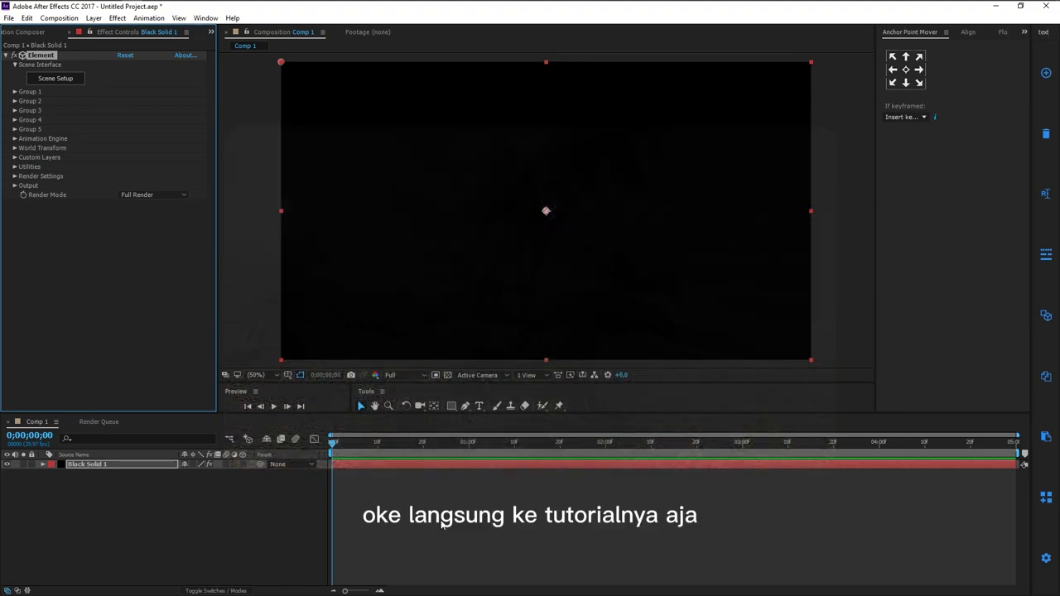
Open the Element layer's empty 3D Scene Setup and zoom out on the grid
click(55, 79)
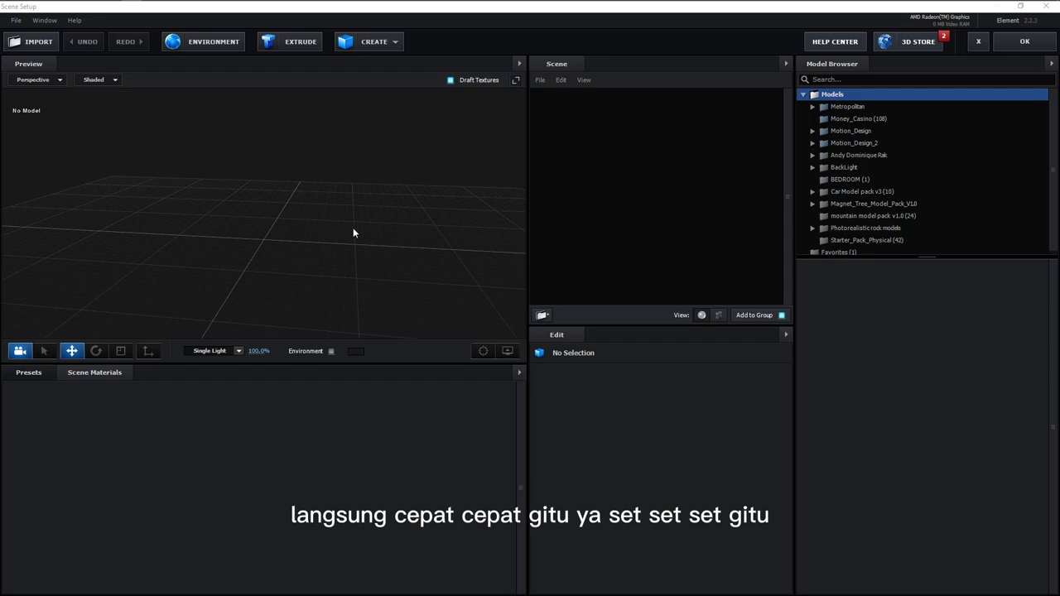
scroll(364, 241, down, 3)
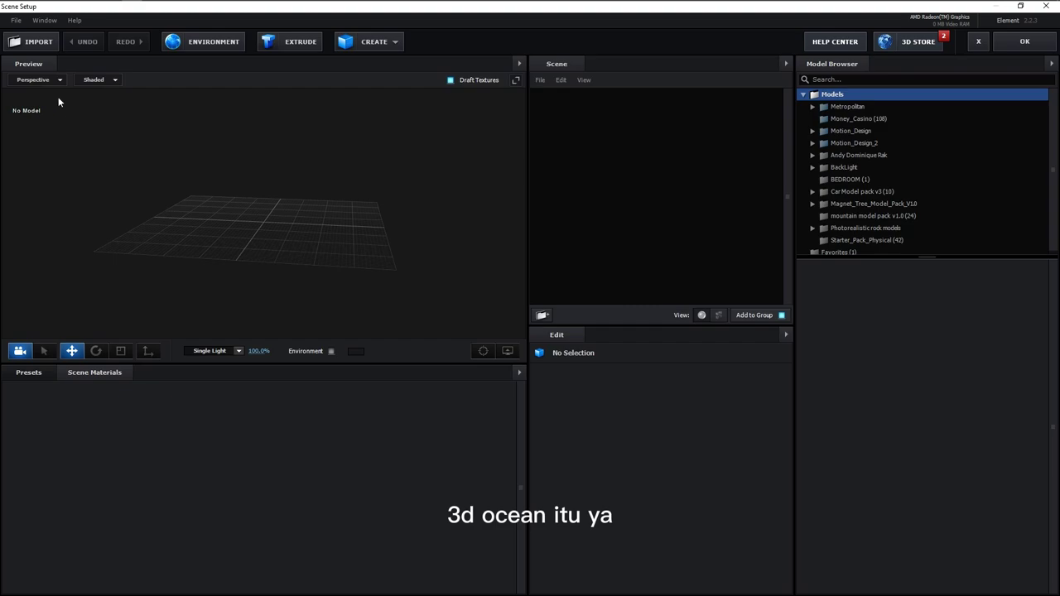
Import ocean_0.obj and scale it to about 303% in X/Z and 314% in Y
click(42, 45)
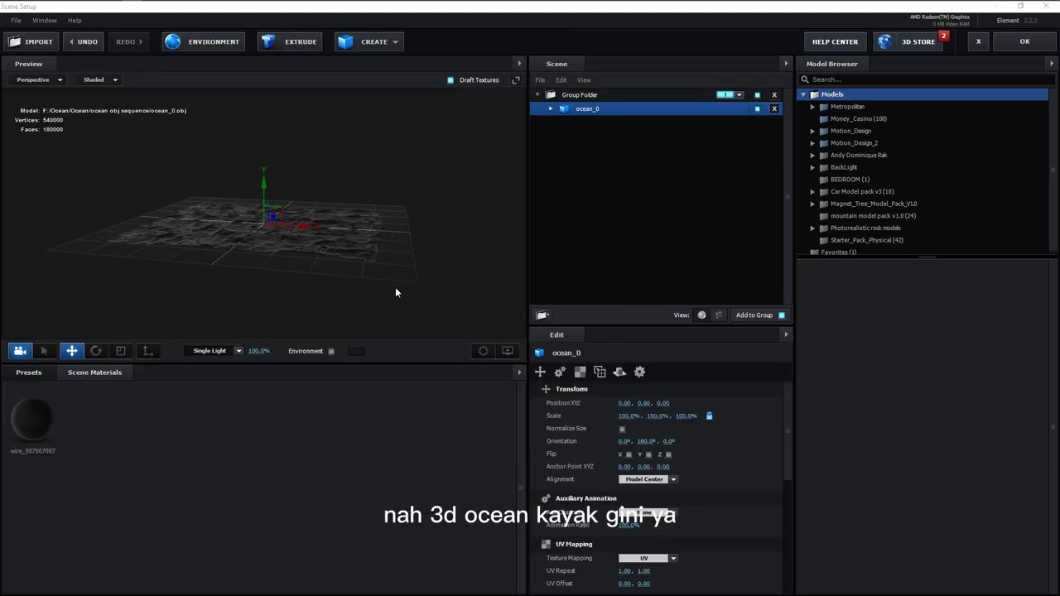
drag(392, 266, 380, 245)
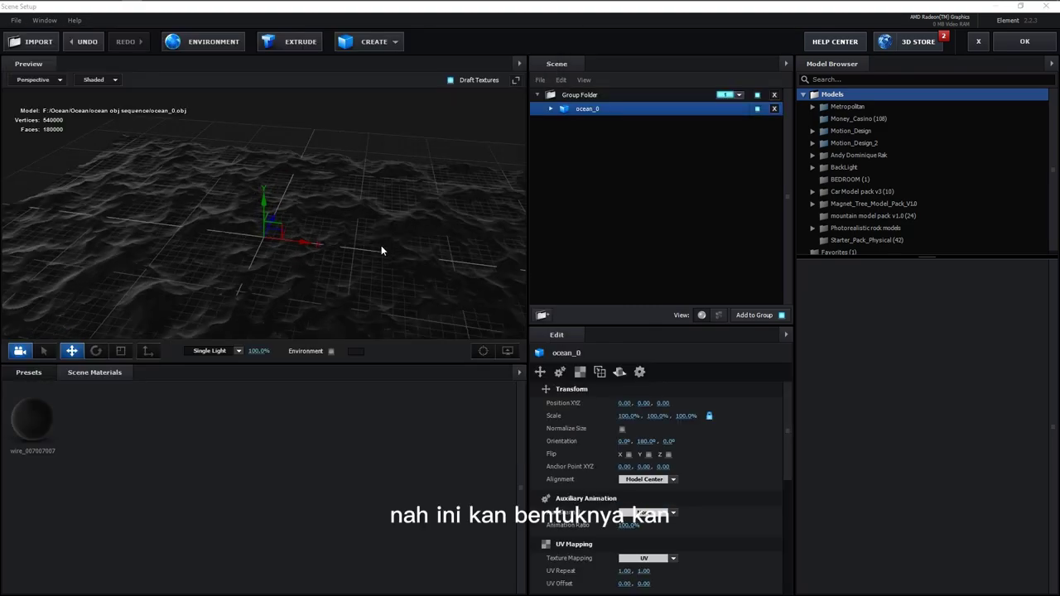
scroll(316, 275, down, 3)
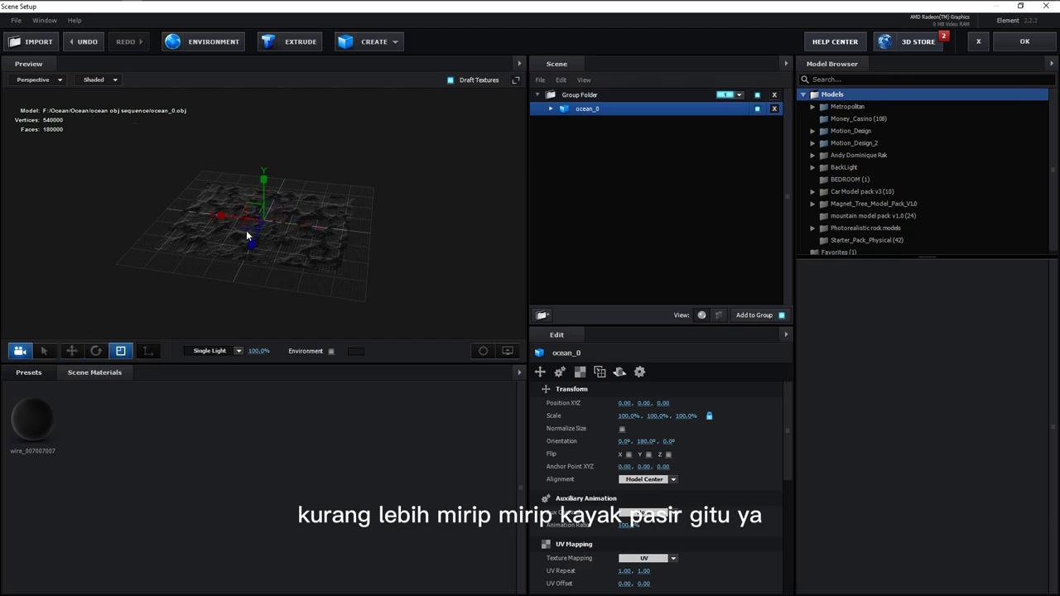
drag(249, 233, 241, 234)
drag(262, 179, 262, 133)
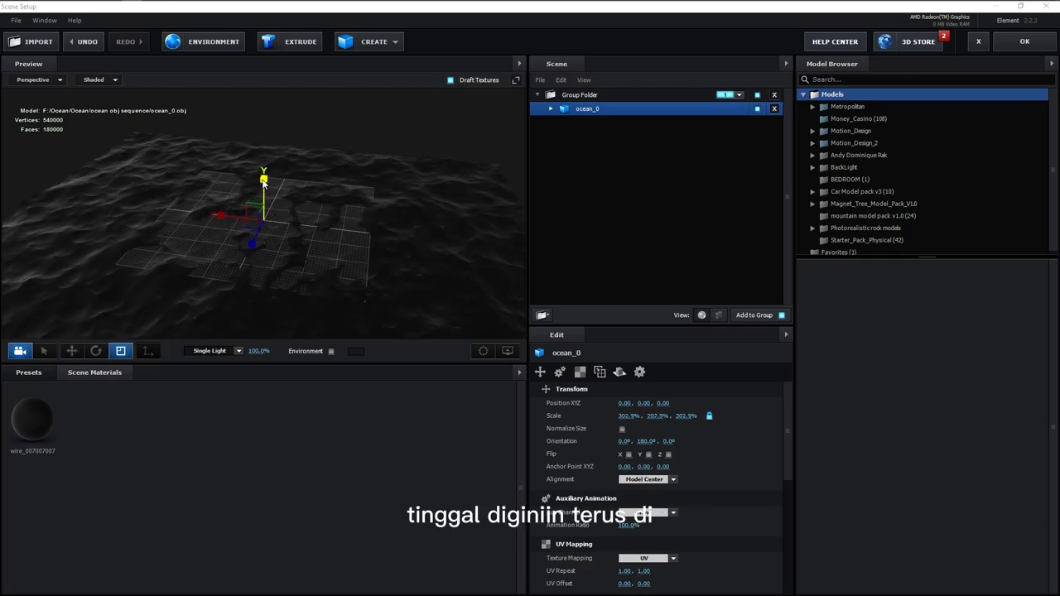
drag(388, 194, 372, 169)
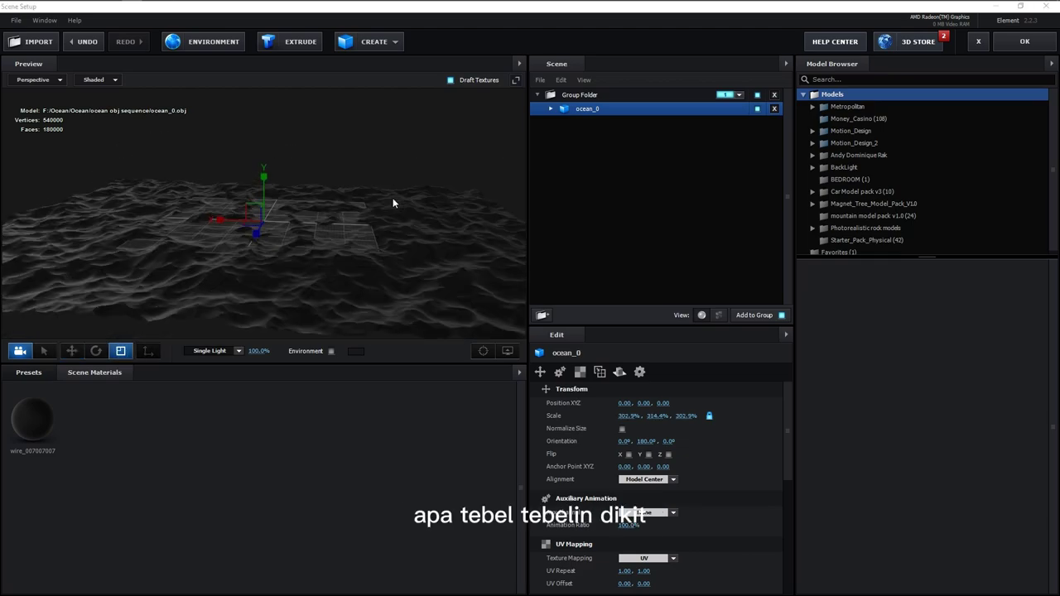
Apply the Pro_Shaders Ground white_sand_01 material, enlarge the terrain to about 343%, and flip it on Y
click(29, 372)
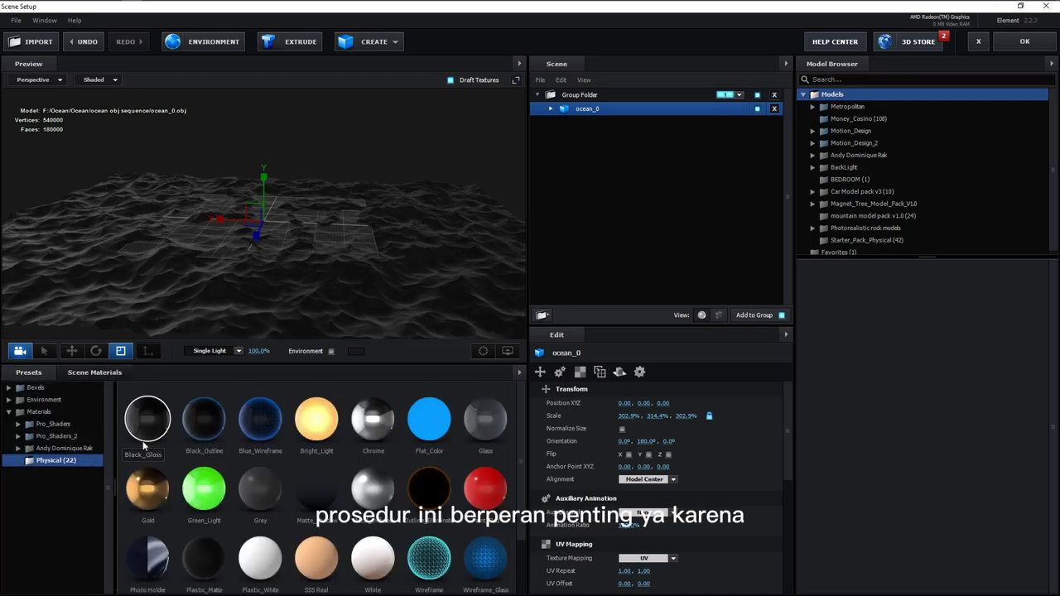
double_click(80, 423)
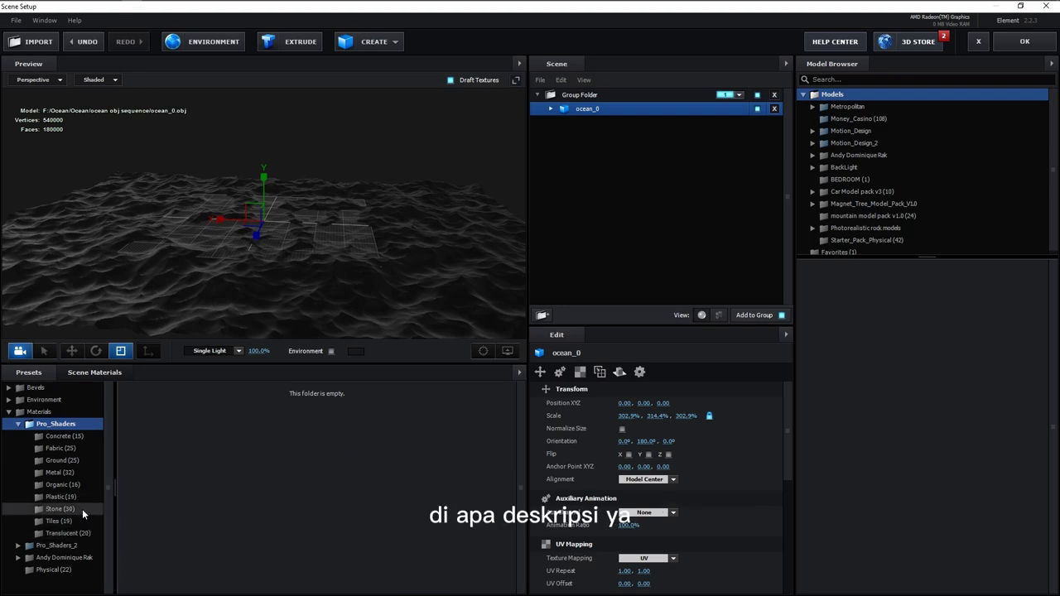
click(58, 459)
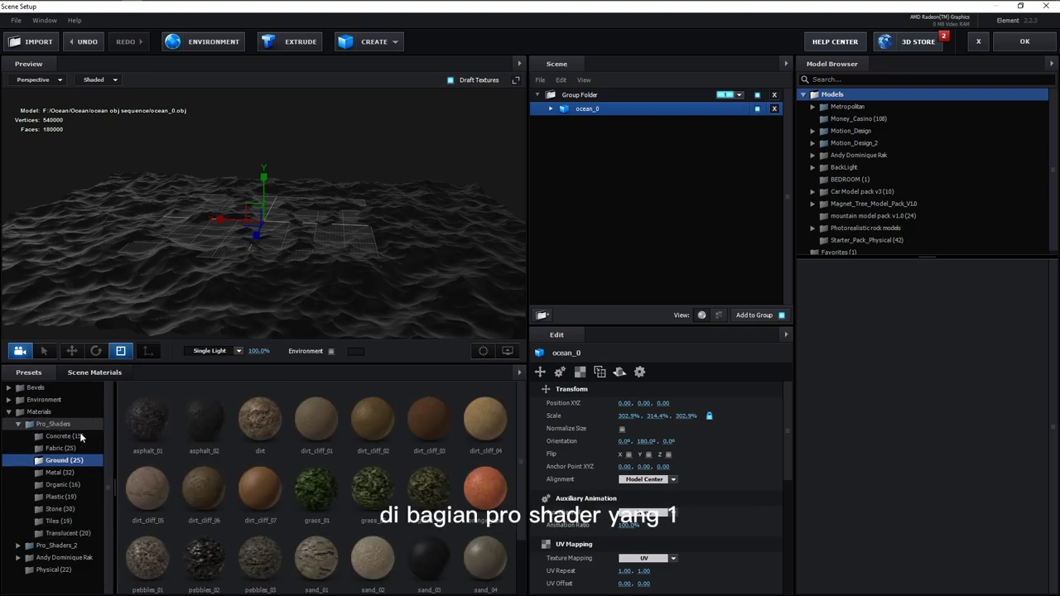
scroll(265, 530, down, 2)
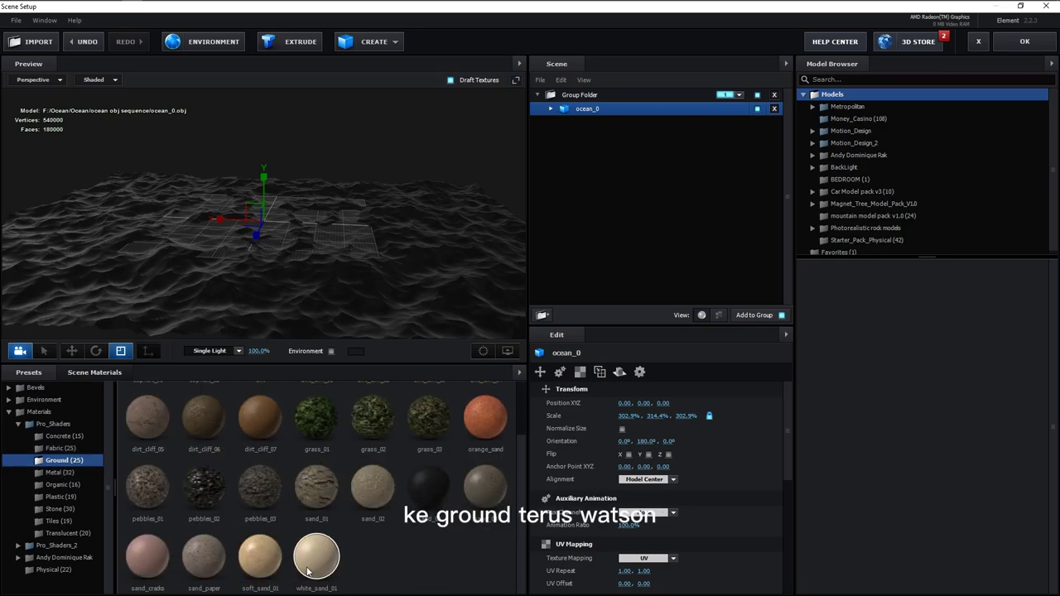
drag(308, 572, 355, 281)
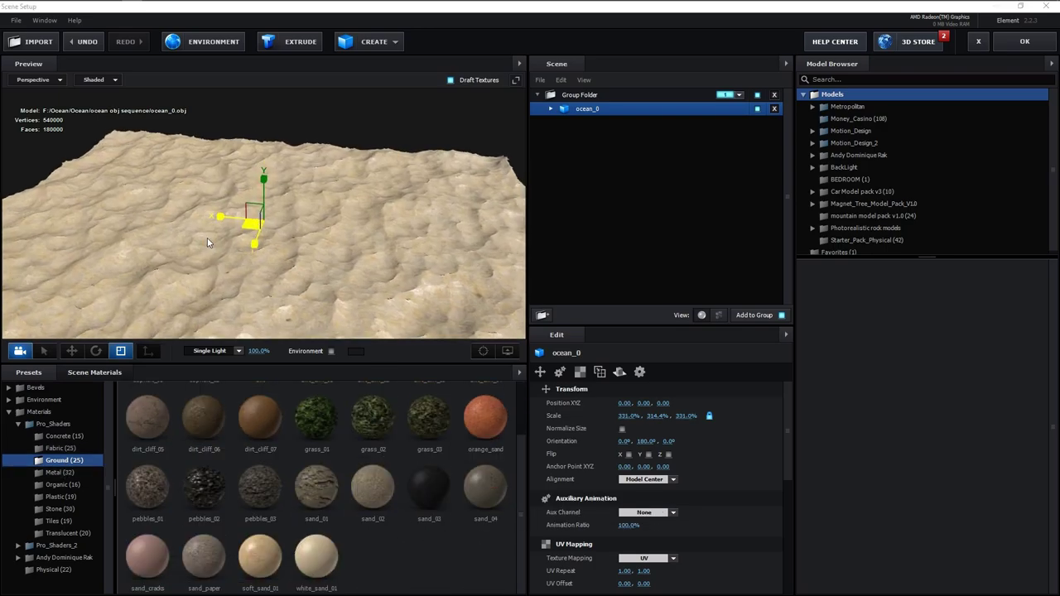
drag(208, 242, 249, 207)
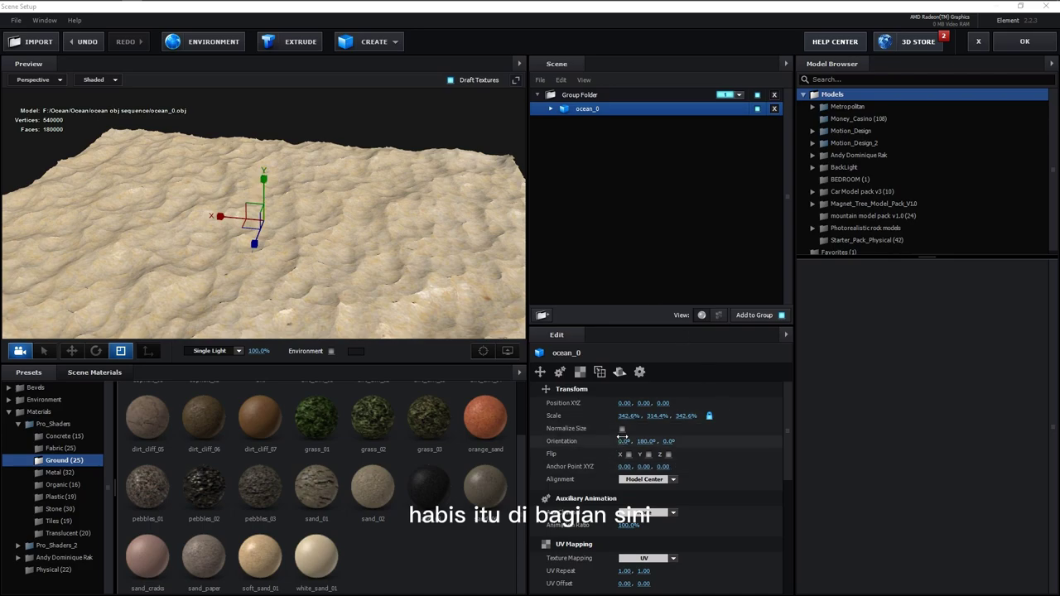
click(648, 454)
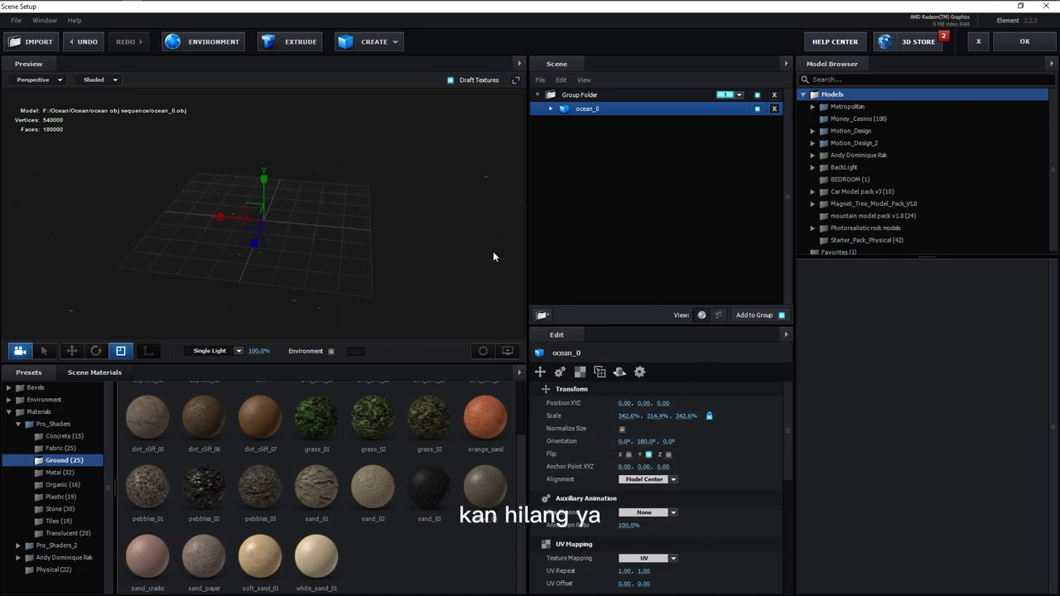
Turn on Draw Backfaces for white_sand_01 so the flipped sand terrain shows again
click(551, 108)
click(610, 123)
scroll(679, 537, down, 5)
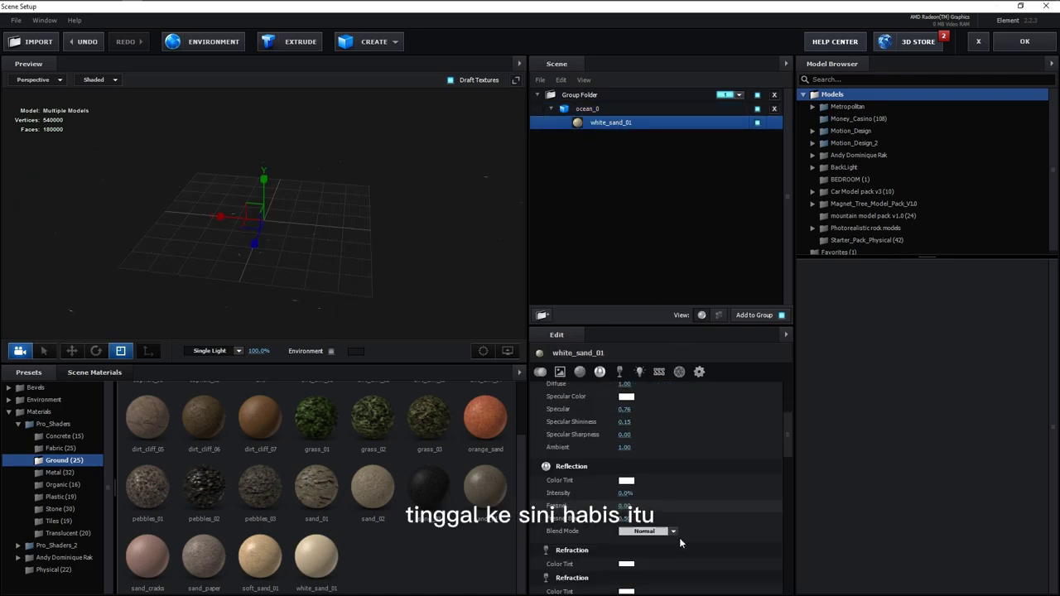
scroll(679, 537, down, 5)
click(622, 566)
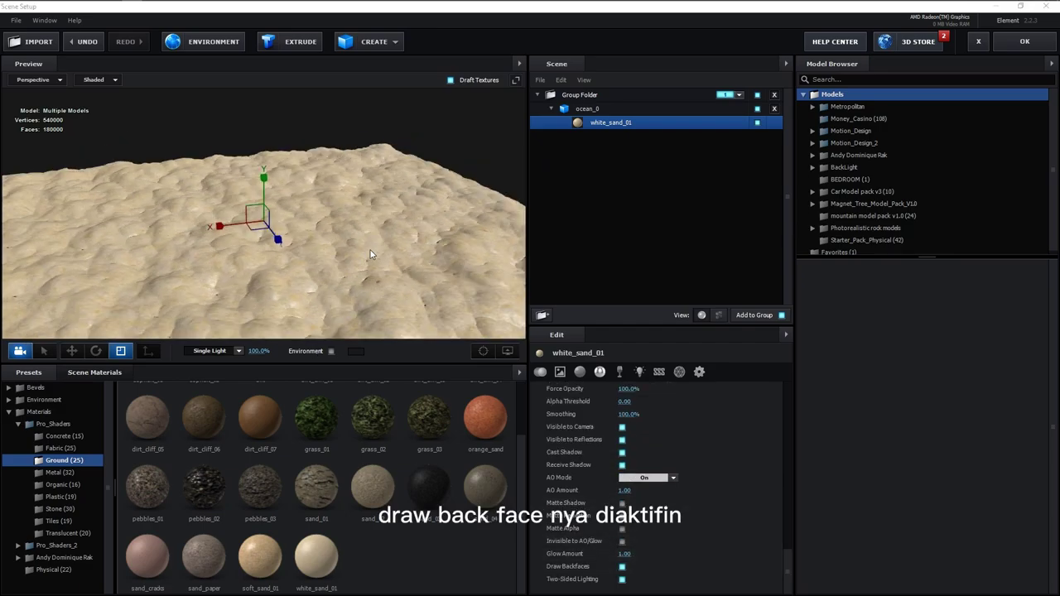
drag(333, 251, 251, 165)
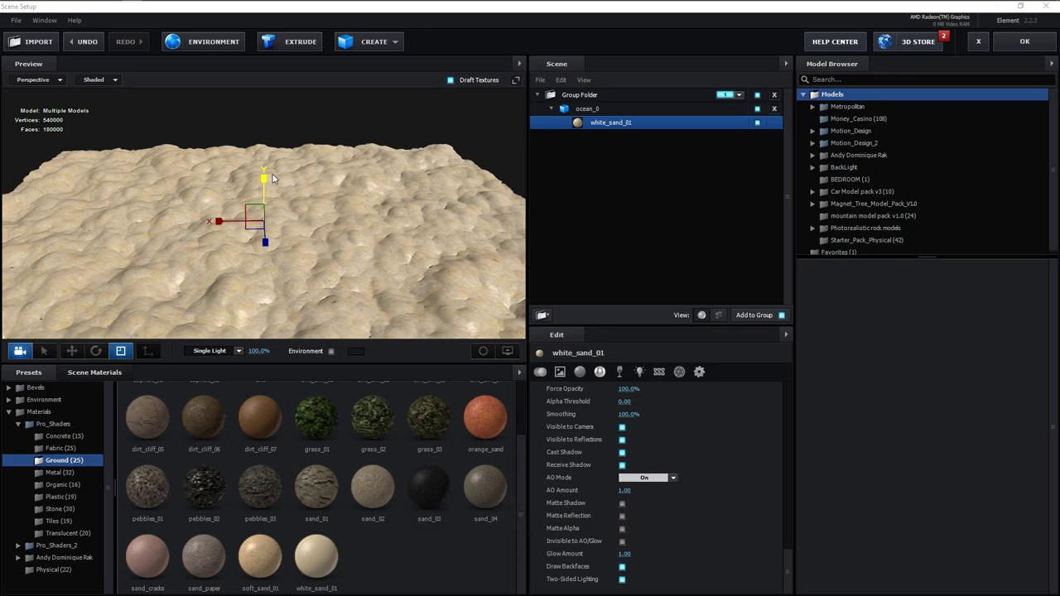
click(71, 351)
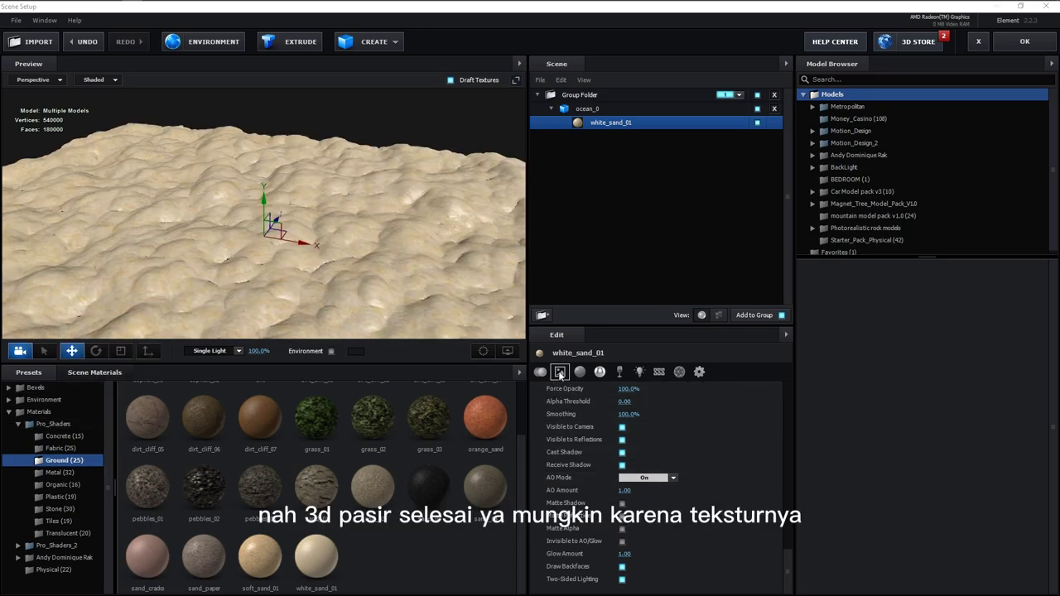
scroll(663, 464, up, 5)
Set the sand's specular and normal bump UV Repeat to 5 and bump amount to 487%
scroll(248, 232, up, 2)
click(620, 403)
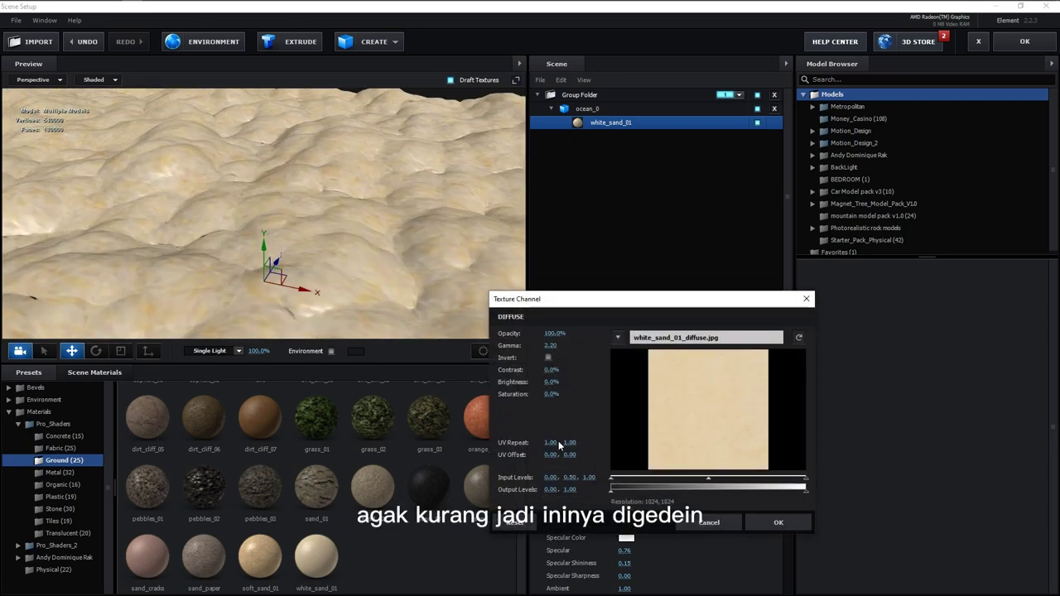
key(Escape)
click(621, 416)
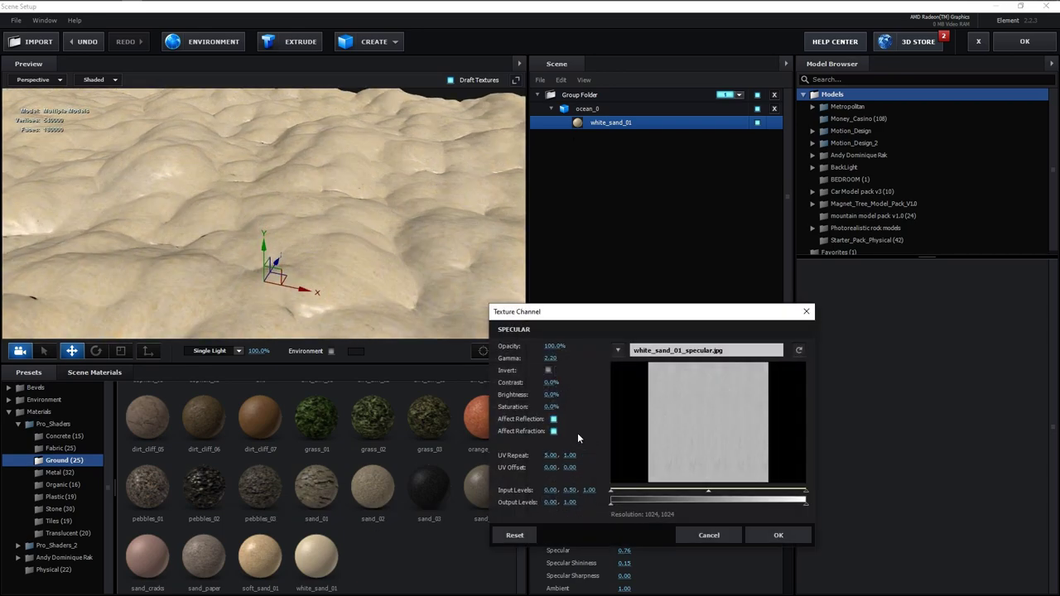
key(Escape)
click(617, 419)
click(771, 542)
click(621, 454)
click(574, 493)
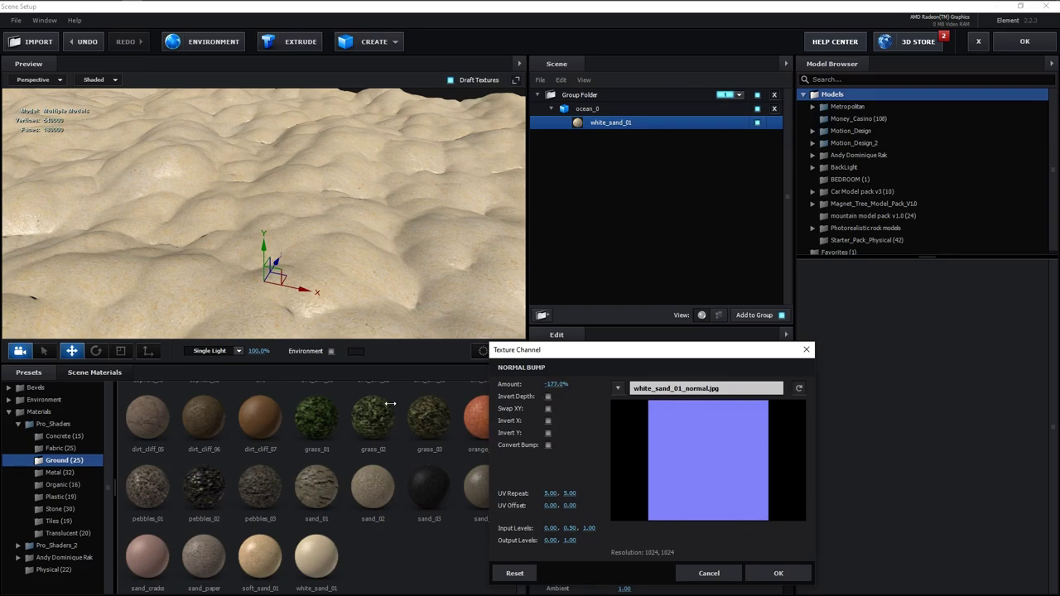
click(777, 573)
mouse_move(355, 275)
mouse_down()
mouse_move(382, 287)
mouse_move(297, 153)
mouse_up()
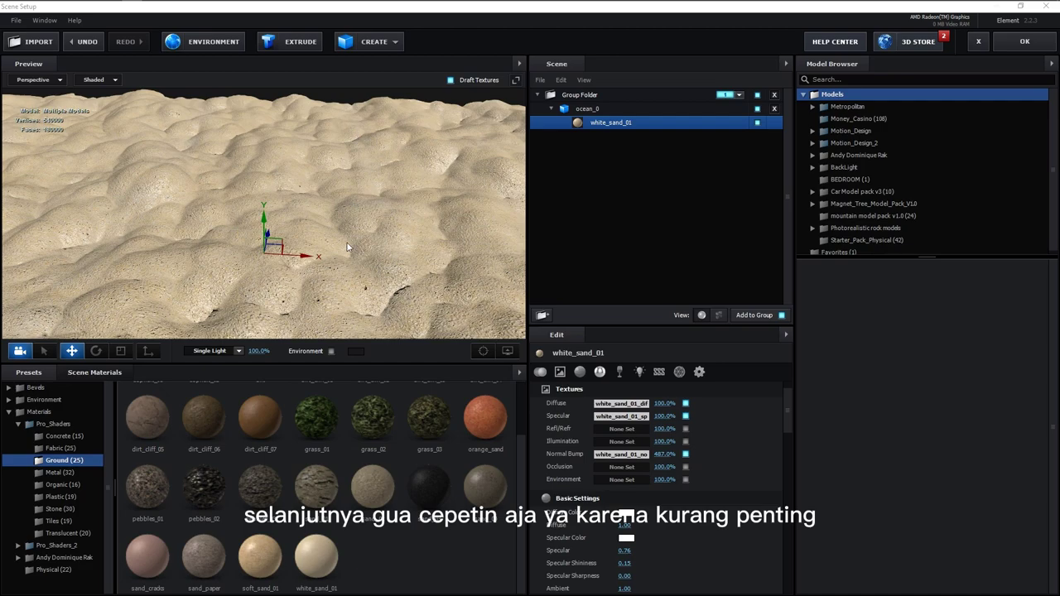
Place a coconut palm tree on the sand and duplicate it to new spots
scroll(911, 182, down, 2)
double_click(873, 173)
click(876, 199)
drag(915, 439, 306, 228)
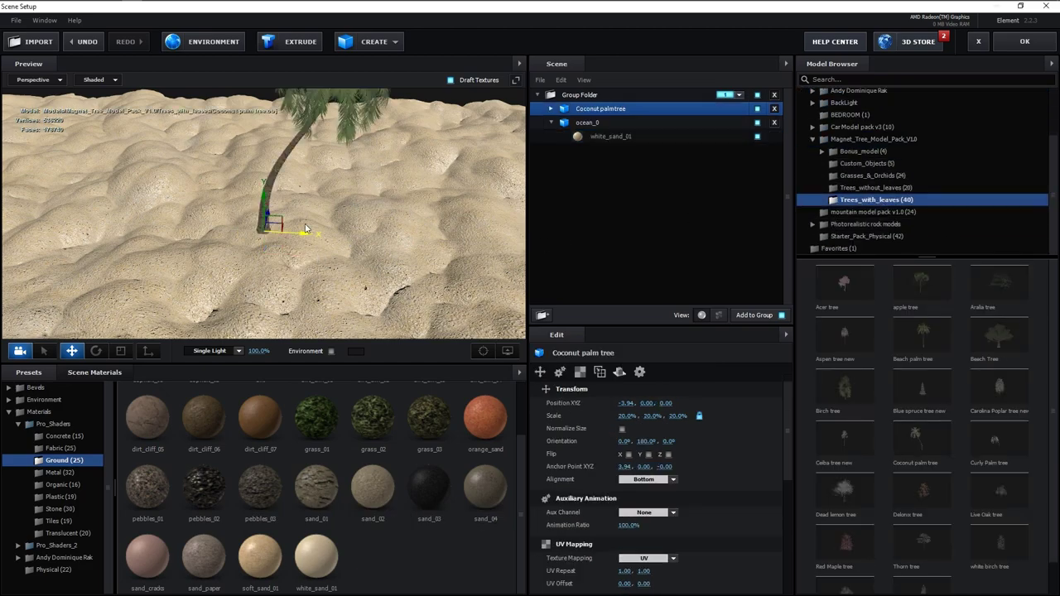
key(ctrl+d)
mouse_move(382, 238)
mouse_down()
mouse_move(270, 261)
mouse_move(314, 240)
mouse_move(225, 275)
mouse_up()
key(ctrl+d)
Add Rock01_Cluster rocks from the photorealistic rock models and position them among the palms
key(ctrl+d)
key(ctrl+d)
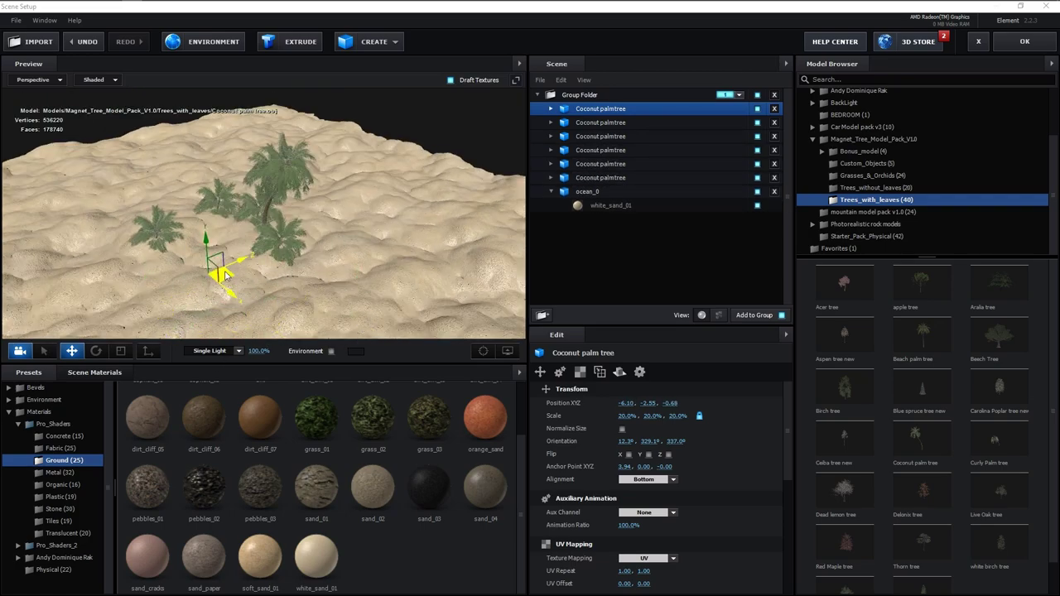
scroll(226, 274, down, 3)
click(861, 223)
drag(919, 286, 237, 228)
key(ctrl+d)
mouse_move(327, 245)
mouse_down()
mouse_move(225, 213)
mouse_move(203, 219)
mouse_up()
scroll(226, 214, up, 3)
Create a flat plane and scale it very large just below the sand
click(870, 207)
scroll(910, 165, up, 5)
double_click(844, 131)
click(873, 154)
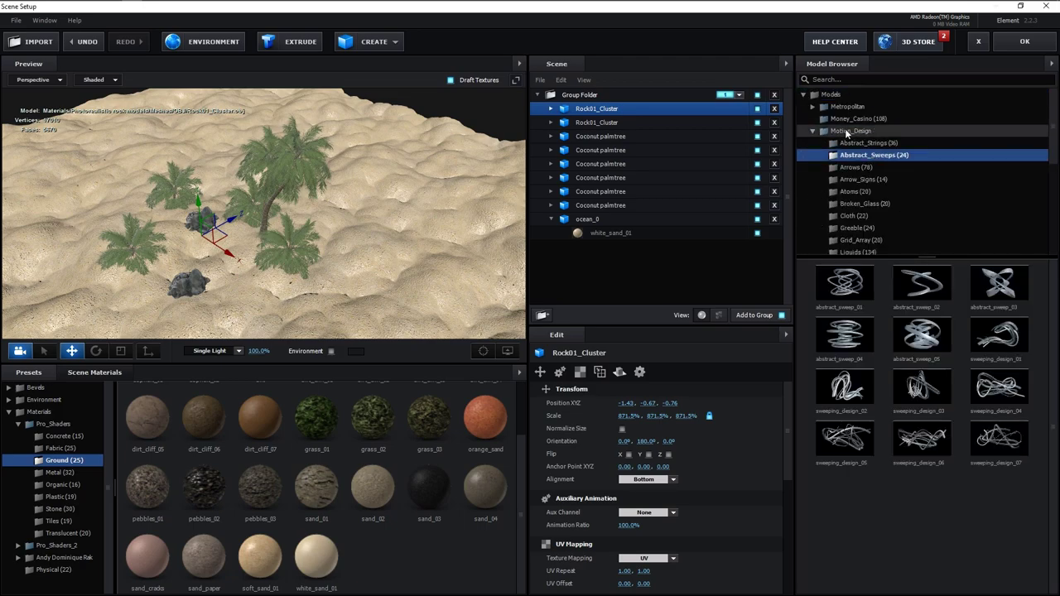
scroll(911, 165, down, 5)
click(373, 41)
click(389, 74)
drag(263, 190, 264, 211)
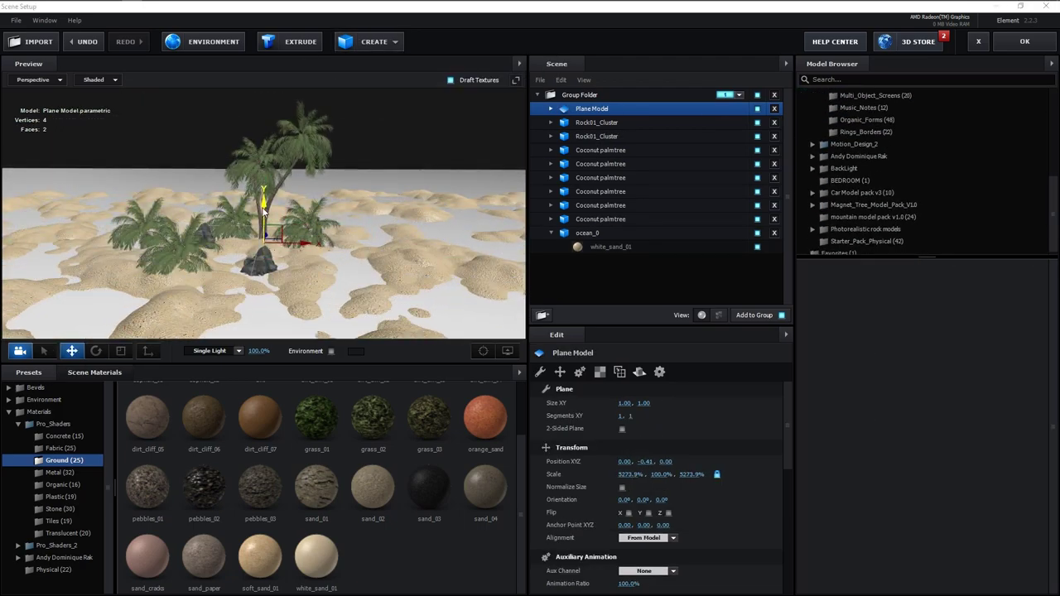
Apply a blue, water-like Physical material to the plane
click(53, 568)
drag(429, 418, 264, 248)
click(587, 233)
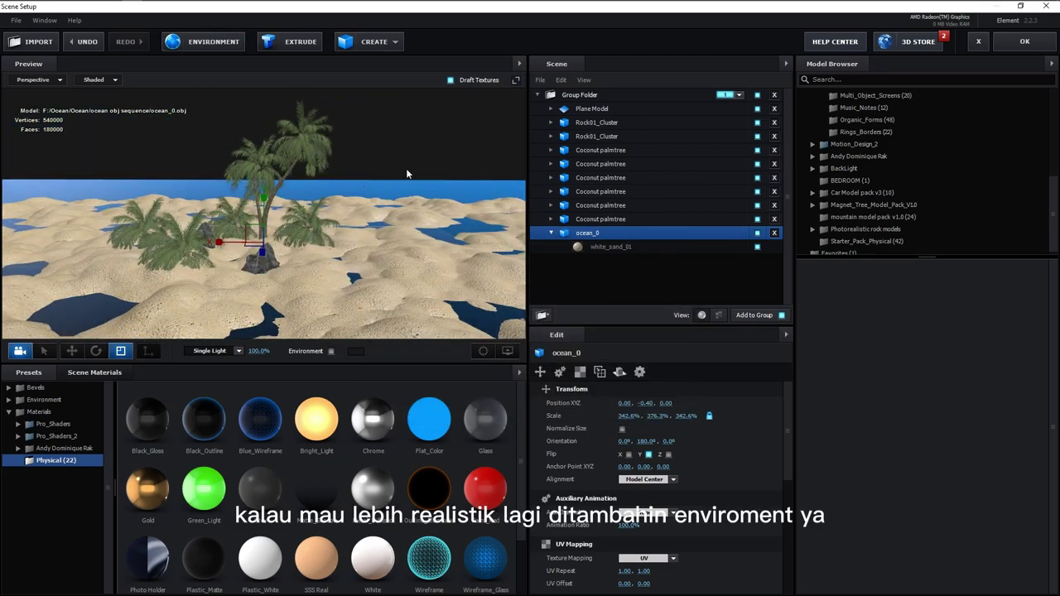
Use the downloaded cgaxis HDRI sky JPG as the environment map and apply the scene
click(202, 43)
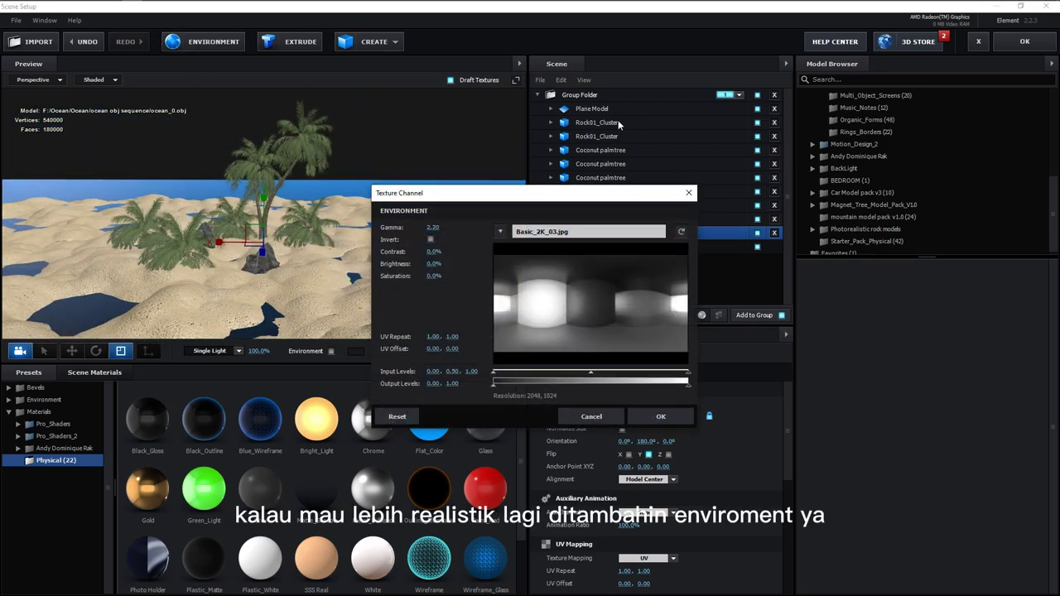
click(560, 235)
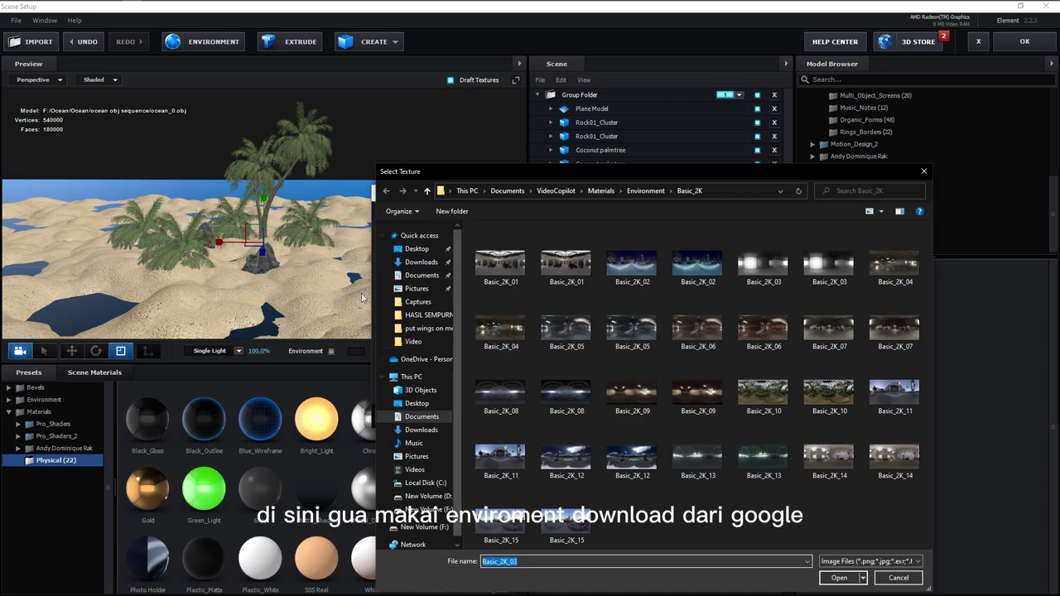
click(418, 429)
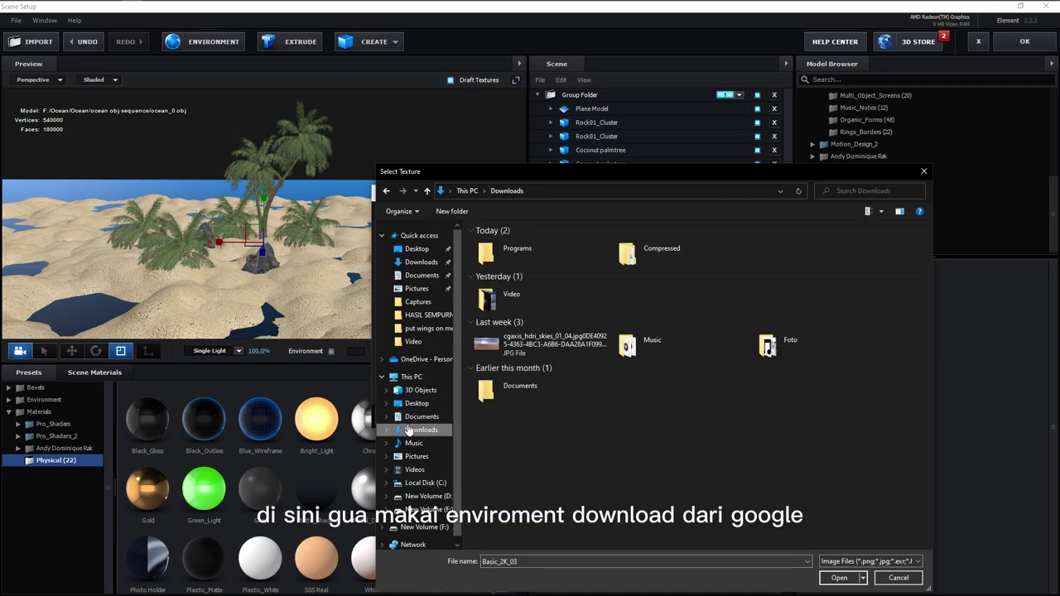
double_click(513, 345)
click(660, 417)
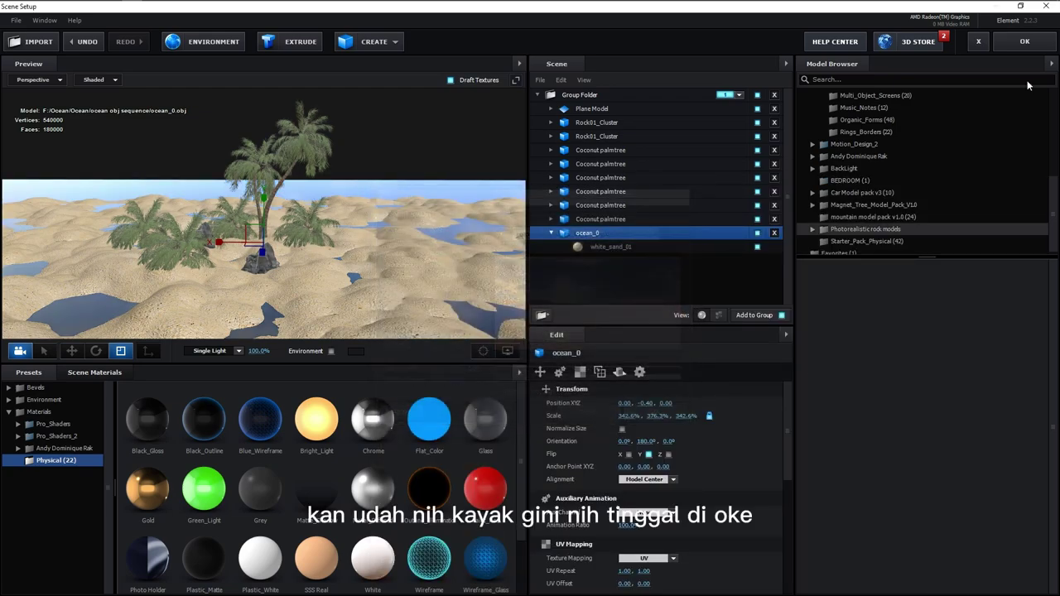
click(1024, 41)
Add a 15mm camera layer to Comp 1, then select the Element solid layer
right_click(277, 515)
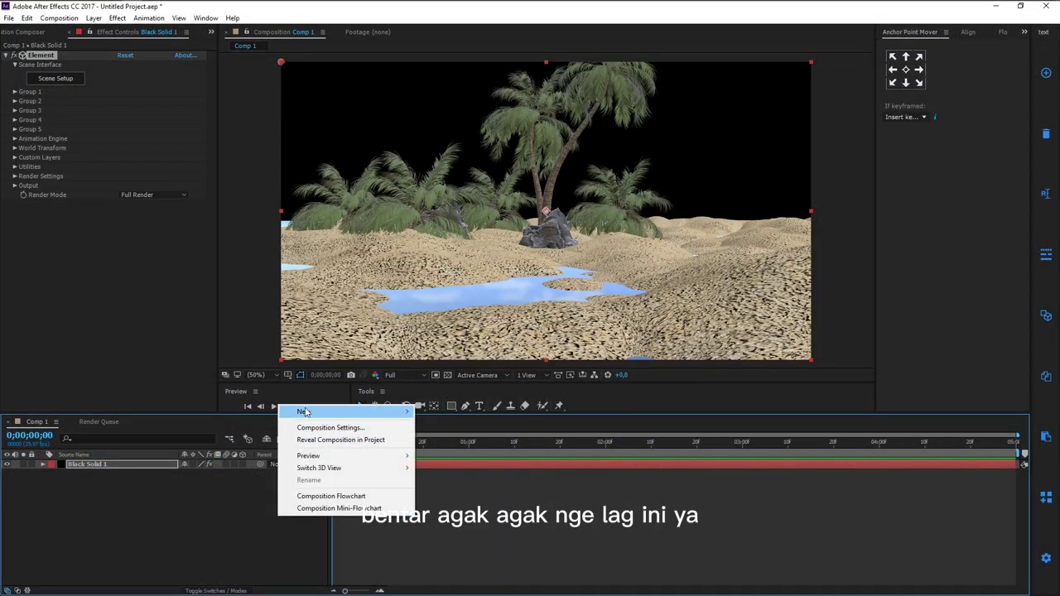
mouse_move(306, 412)
click(443, 462)
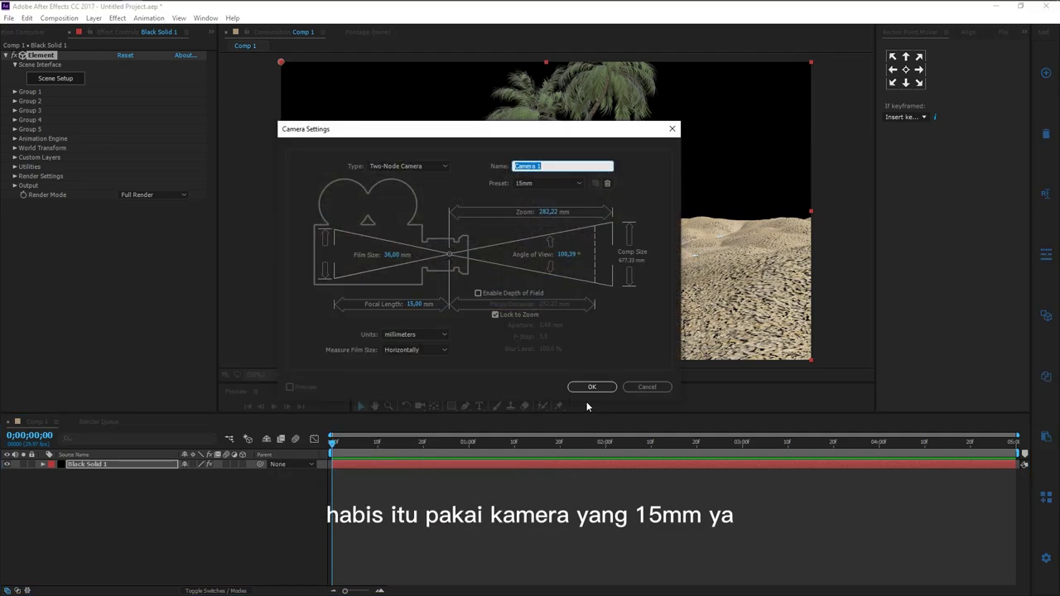
click(592, 387)
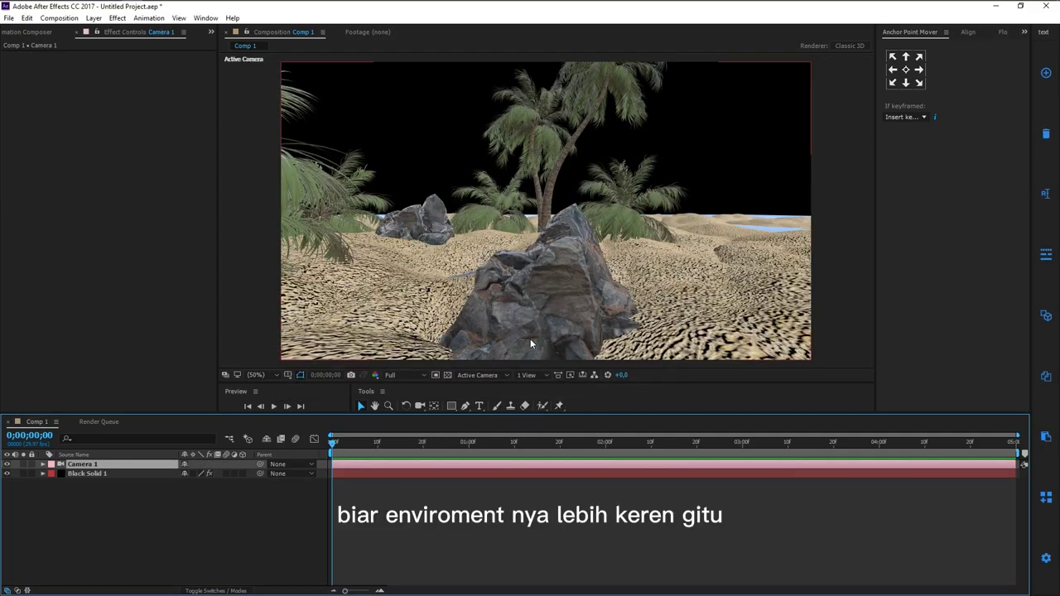
click(530, 344)
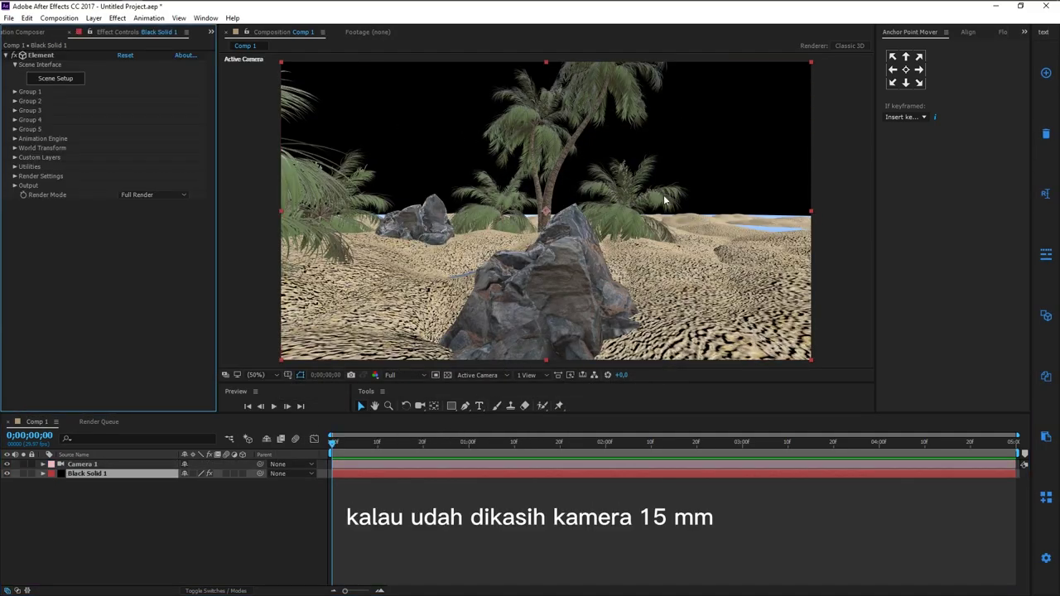
click(14, 178)
Tick Show in BG under Physical Environment so the HDRI sky appears behind the oasis
click(24, 187)
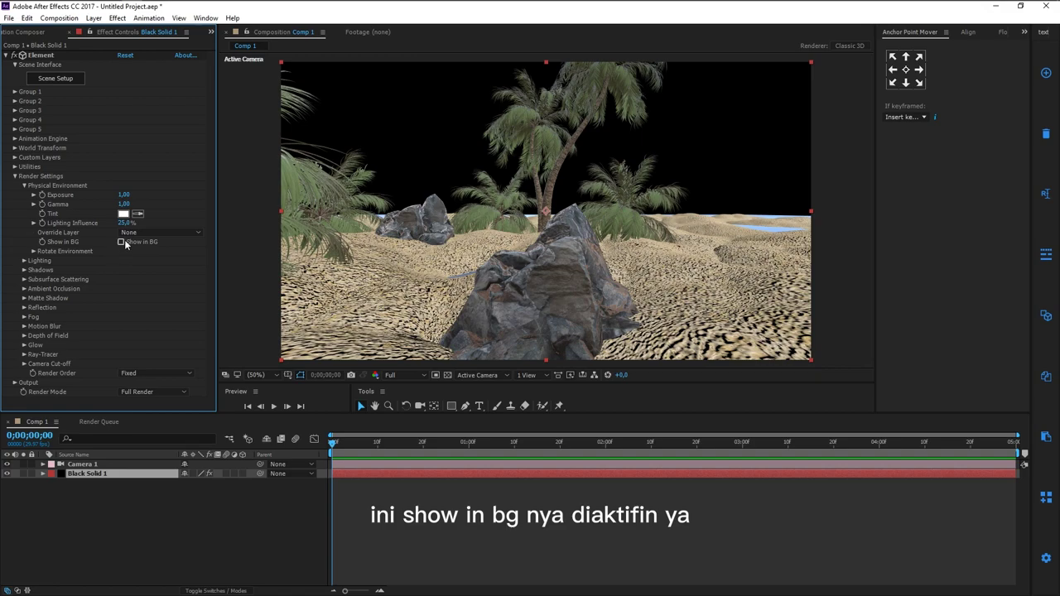
click(122, 242)
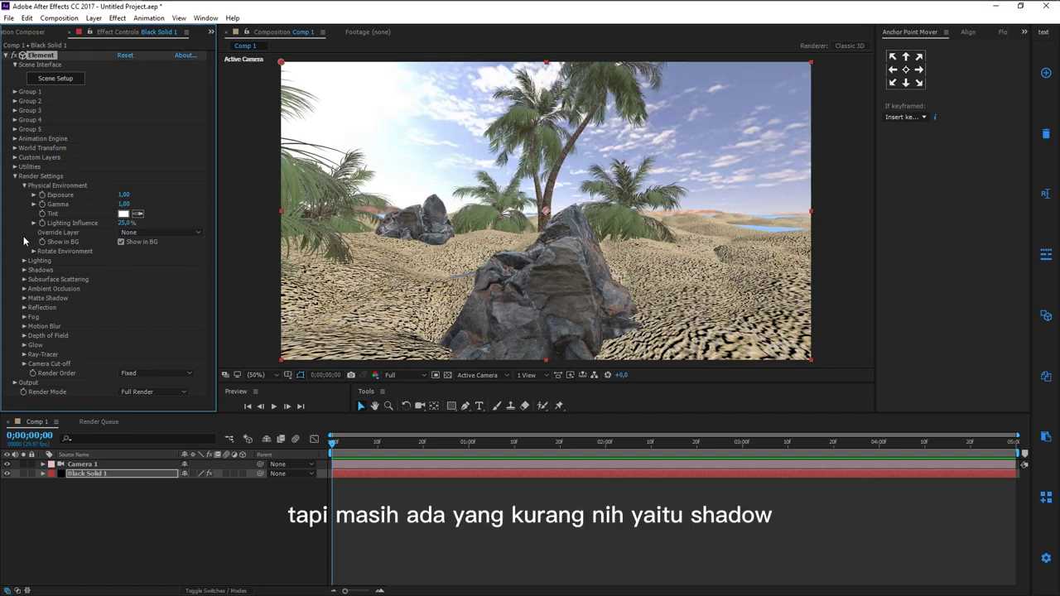
Tick Enable AO under Ambient Occlusion and set SSAO Radius to 5
click(24, 289)
scroll(87, 286, down, 1)
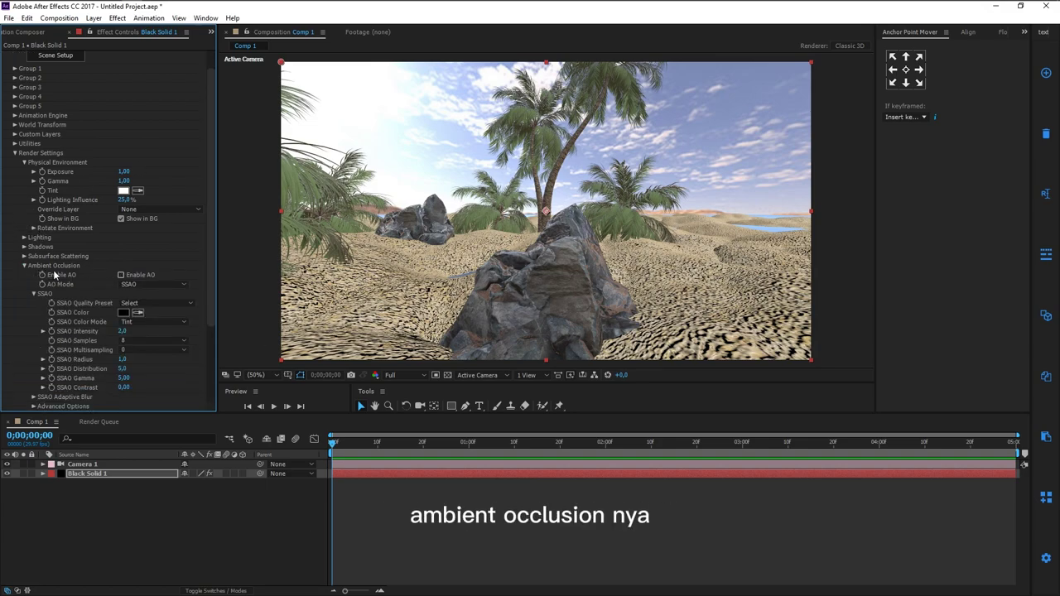
click(122, 275)
scroll(116, 273, down, 3)
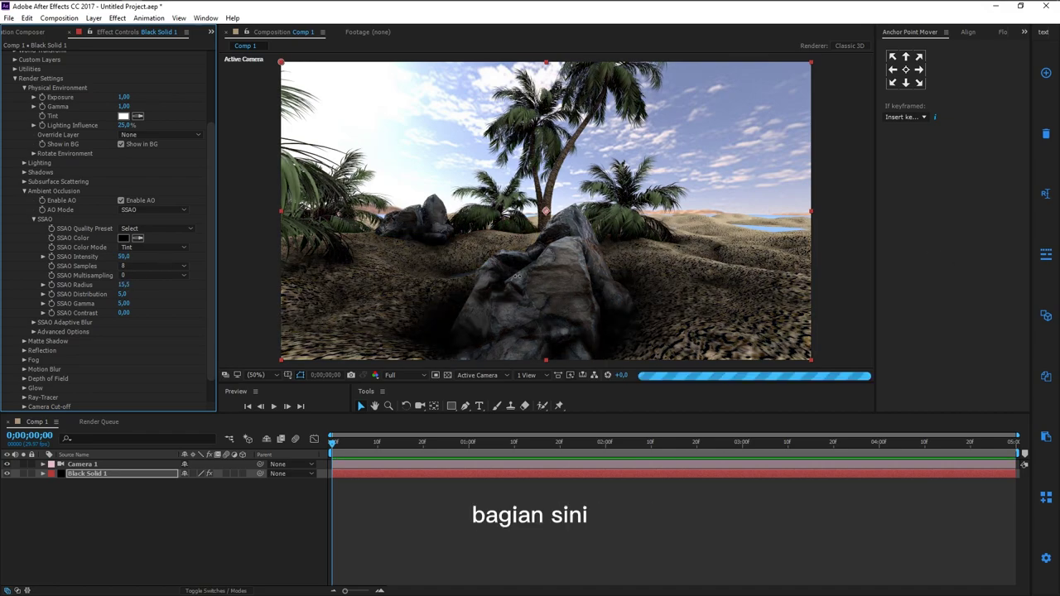
click(124, 285)
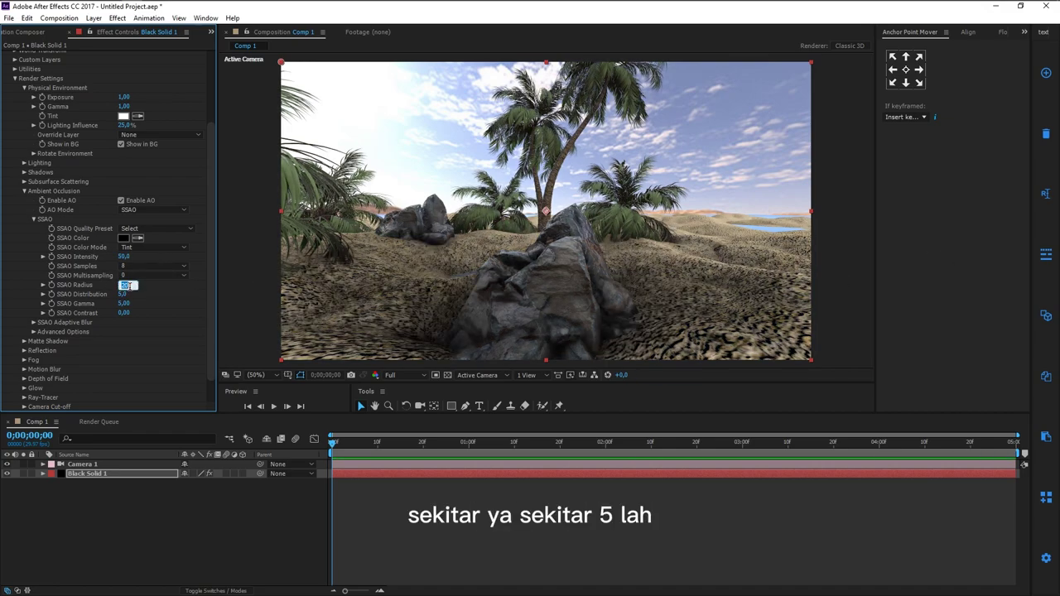
text(5)
key(Return)
Add a new spot light, Light 1, that casts shadows to Comp 1
right_click(175, 403)
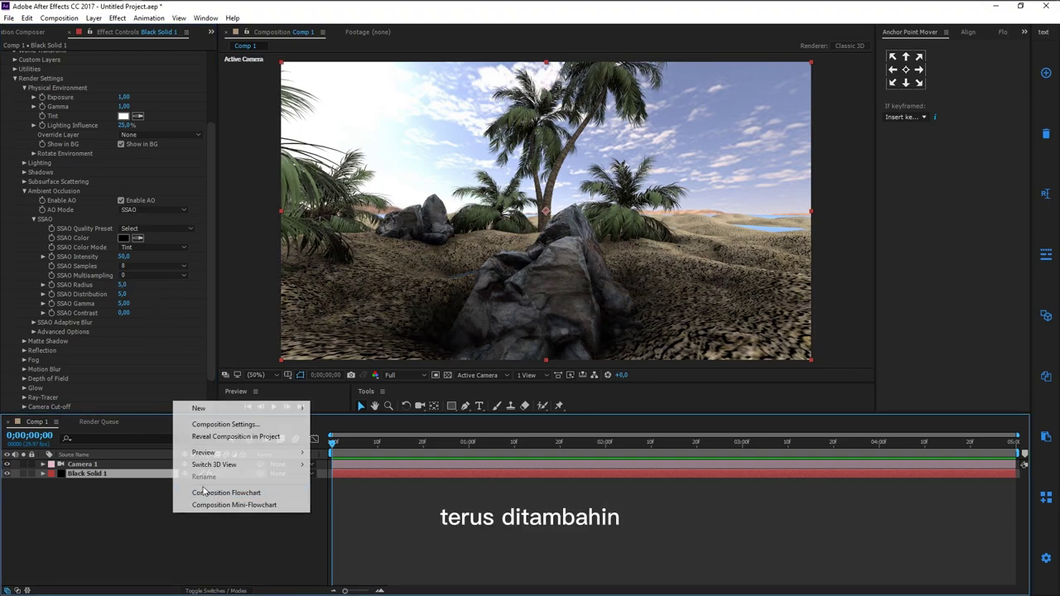
mouse_move(202, 414)
click(348, 450)
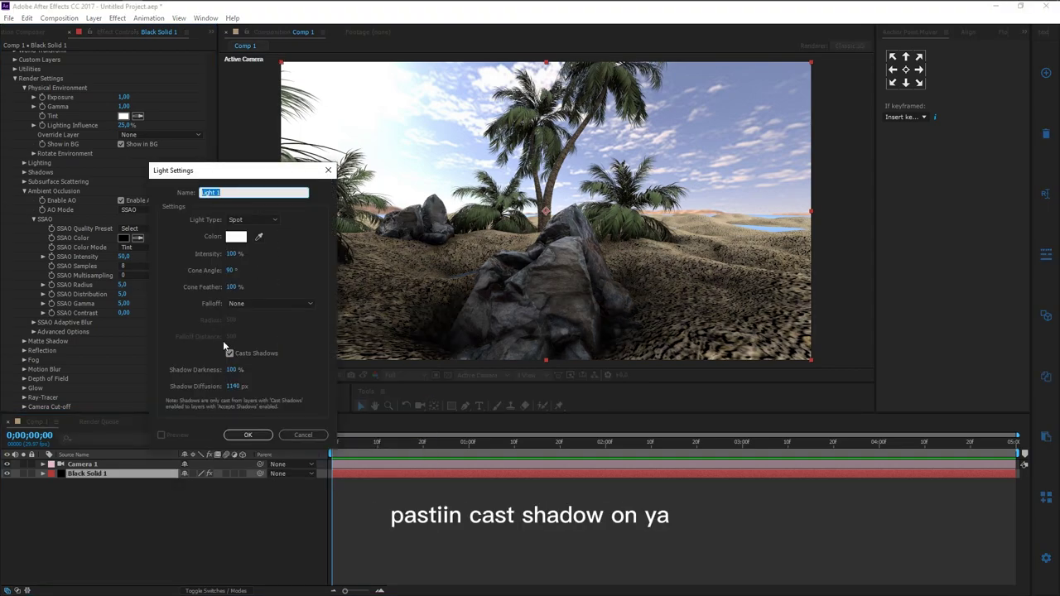
click(249, 434)
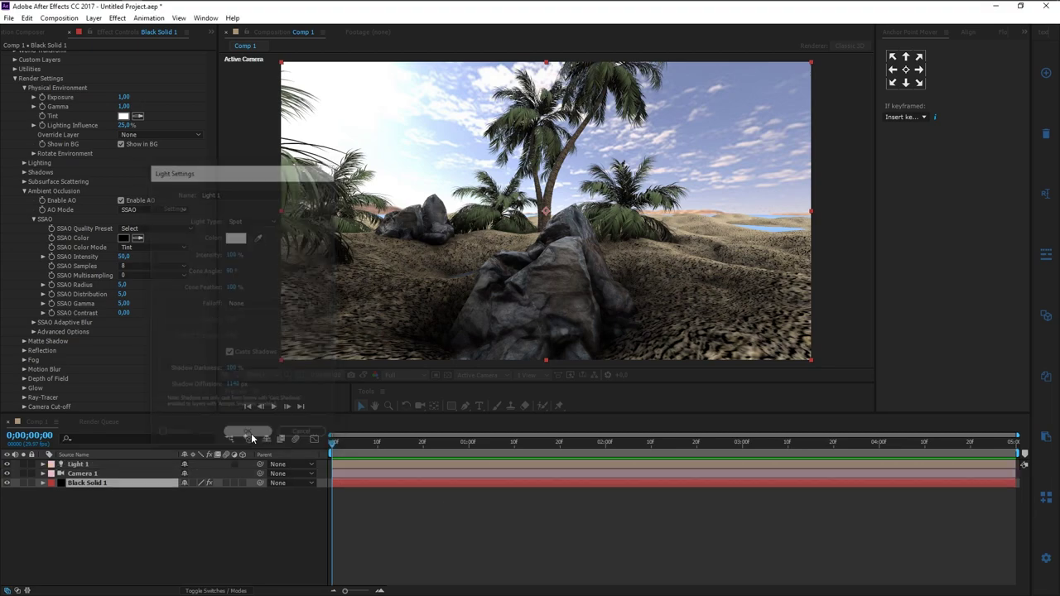
Set Light 1's X Rotation to -90° and raise it high above the oasis
key(r)
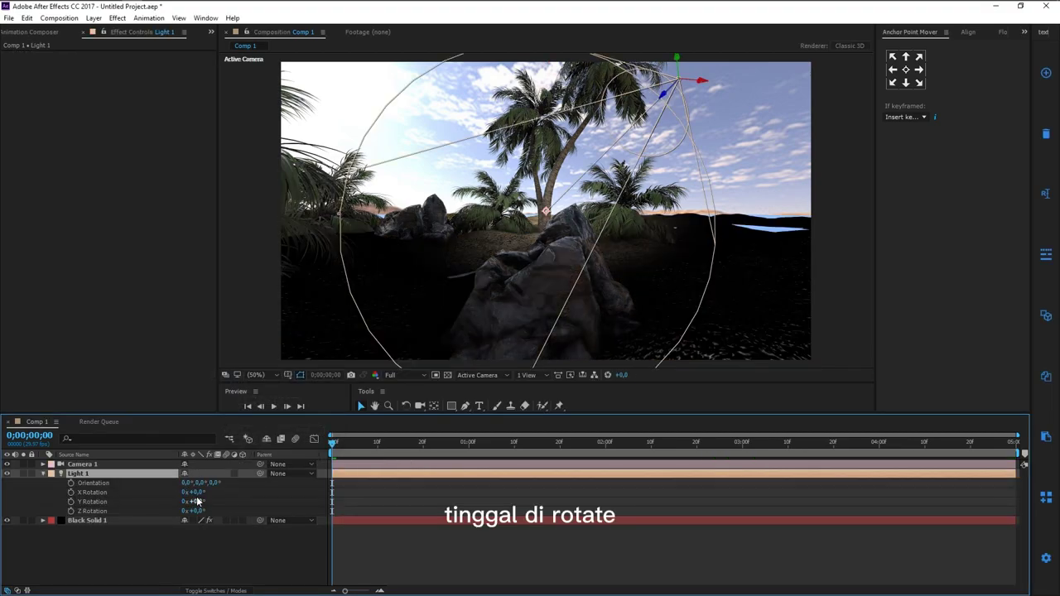
click(197, 492)
text(-90)
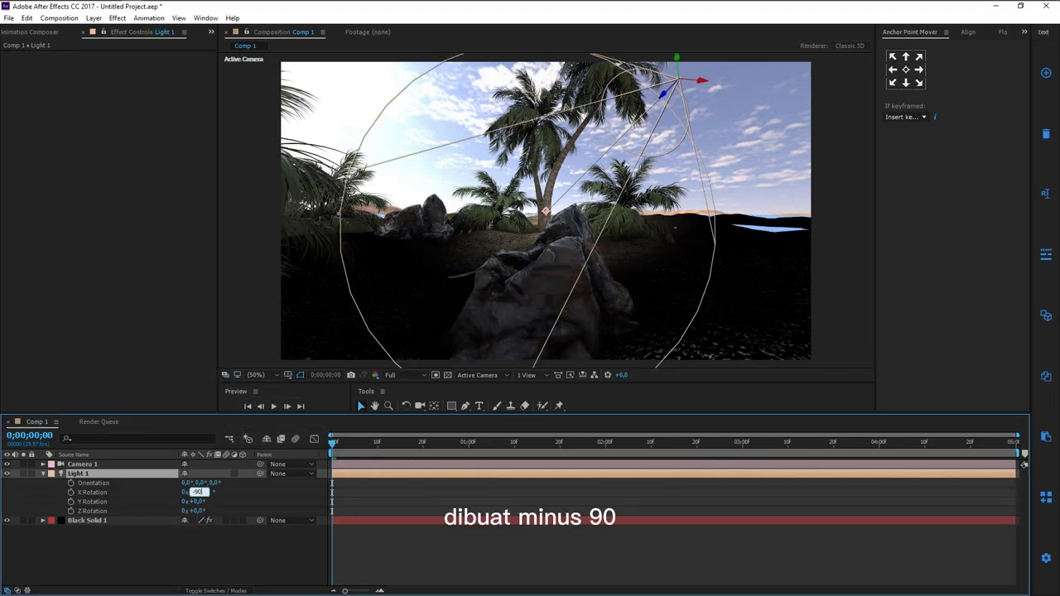
key(Return)
key(comma)
key(comma)
key(comma)
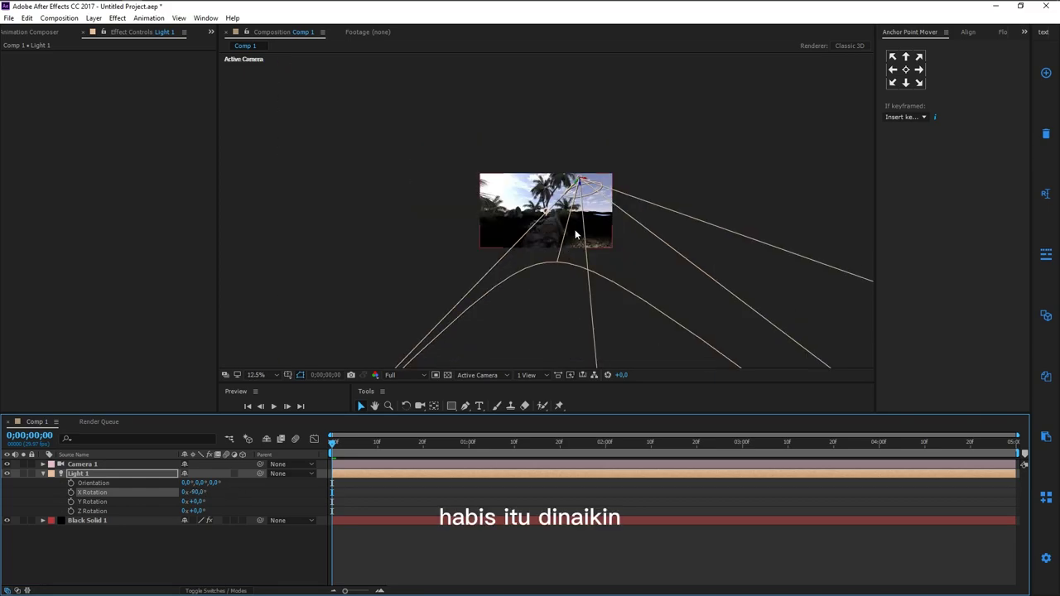
drag(584, 183, 544, 83)
key(comma)
key(comma)
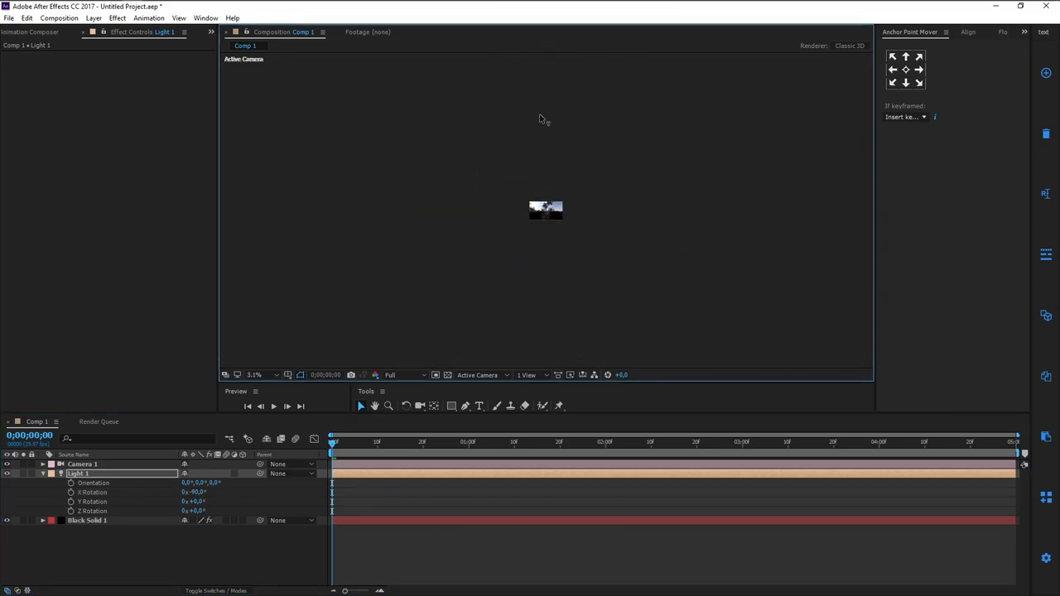
Fit the whole scene in the viewer and select Black Solid 1 to show its Element settings
click(254, 374)
click(272, 401)
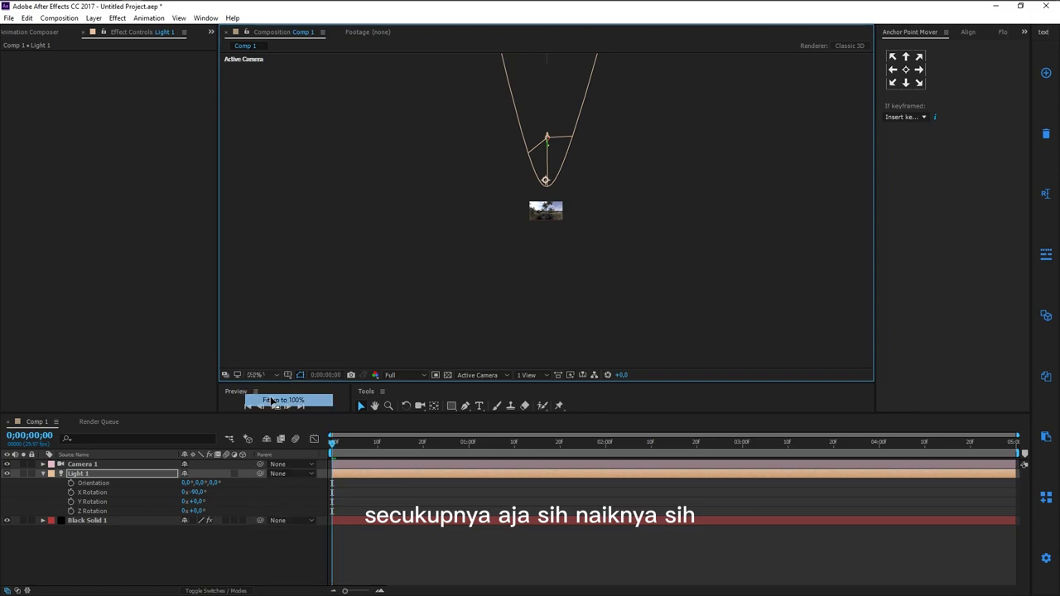
click(397, 520)
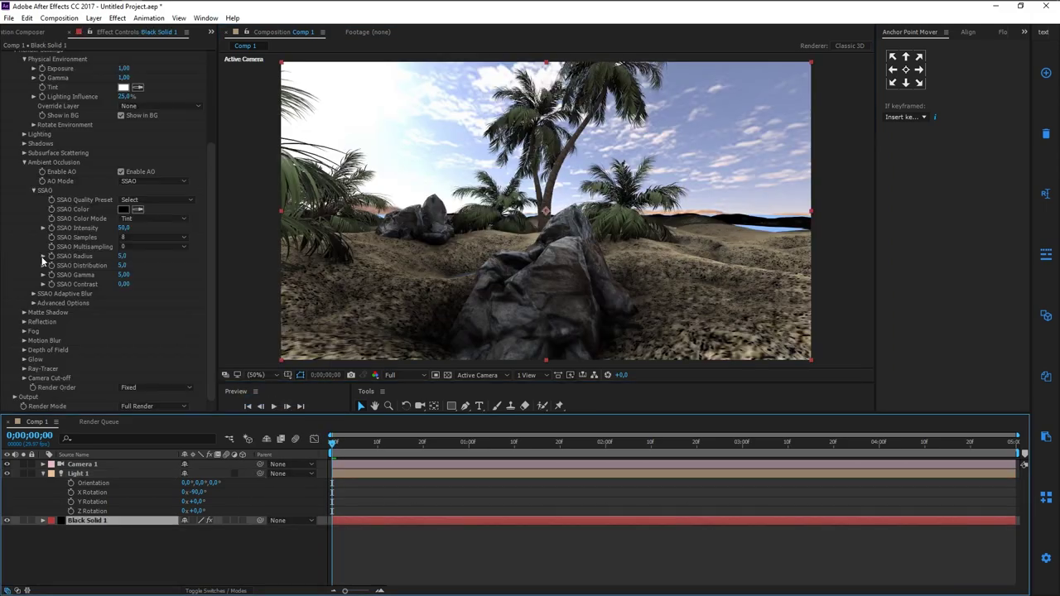
Enable Element shadows under Render Settings and set SSAO Intensity to 25
click(25, 144)
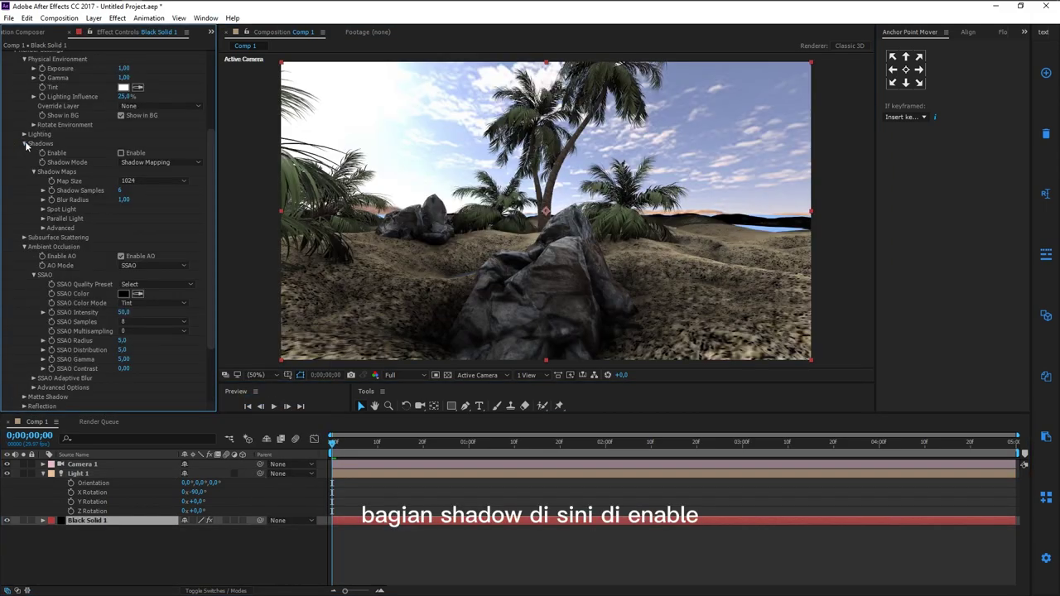
click(121, 154)
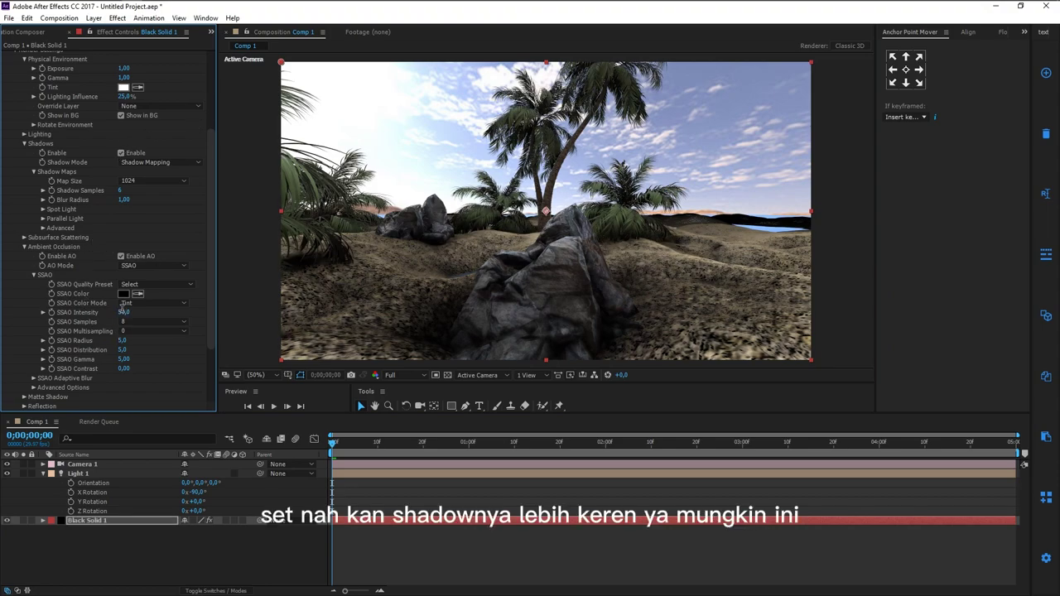
text(25)
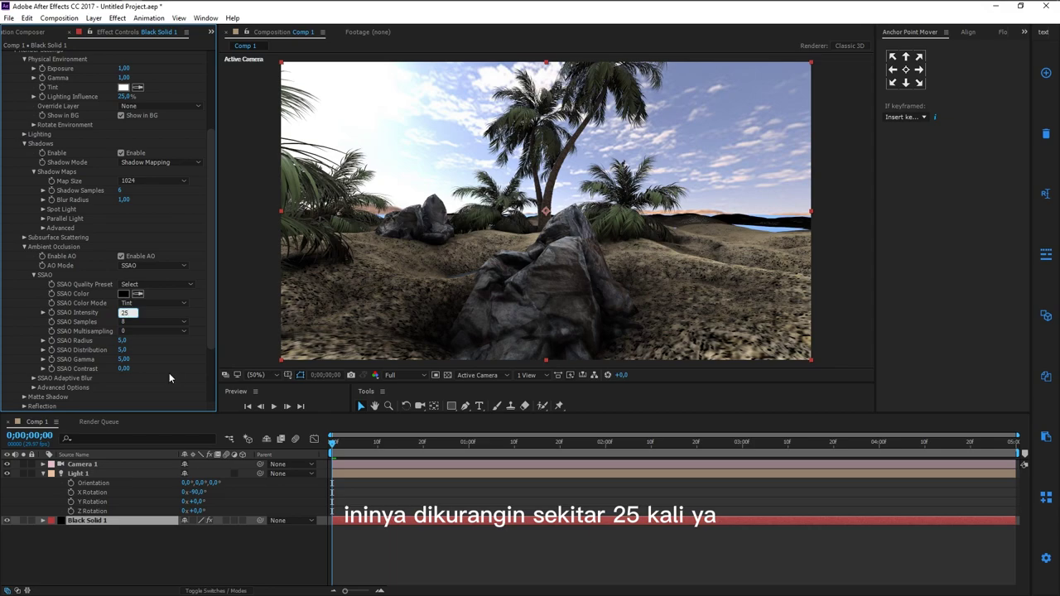
key(Return)
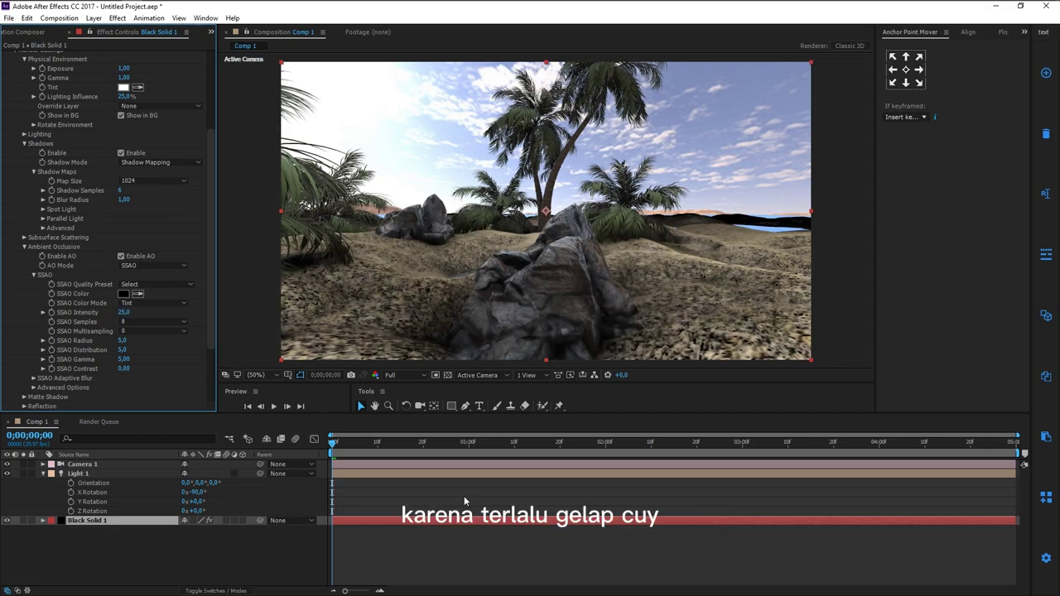
In Custom View 1, raise Light 1's Intensity in its light settings
click(478, 376)
click(497, 492)
double_click(554, 96)
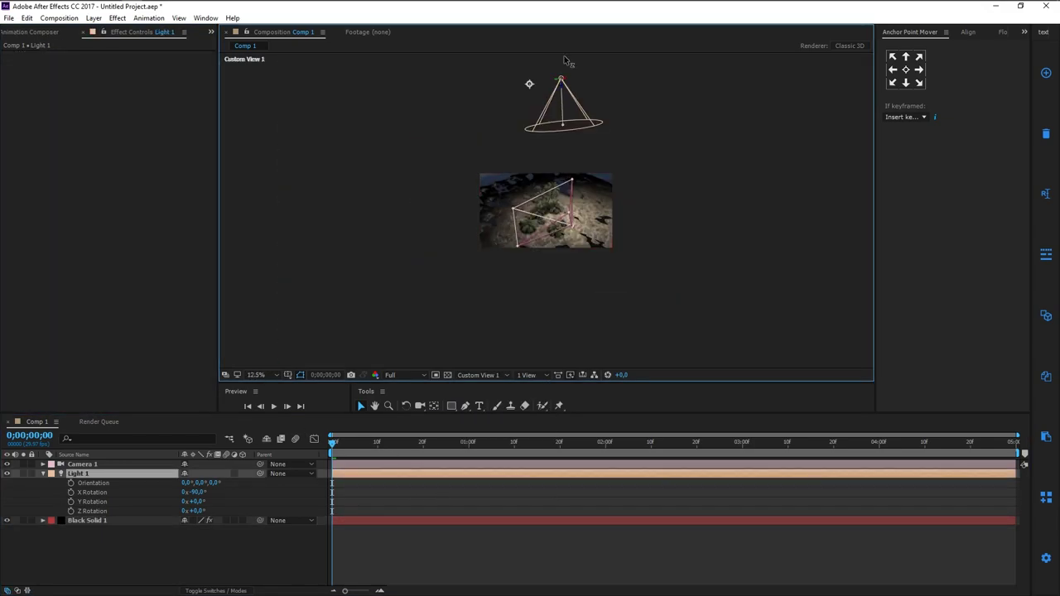
click(241, 253)
key(Return)
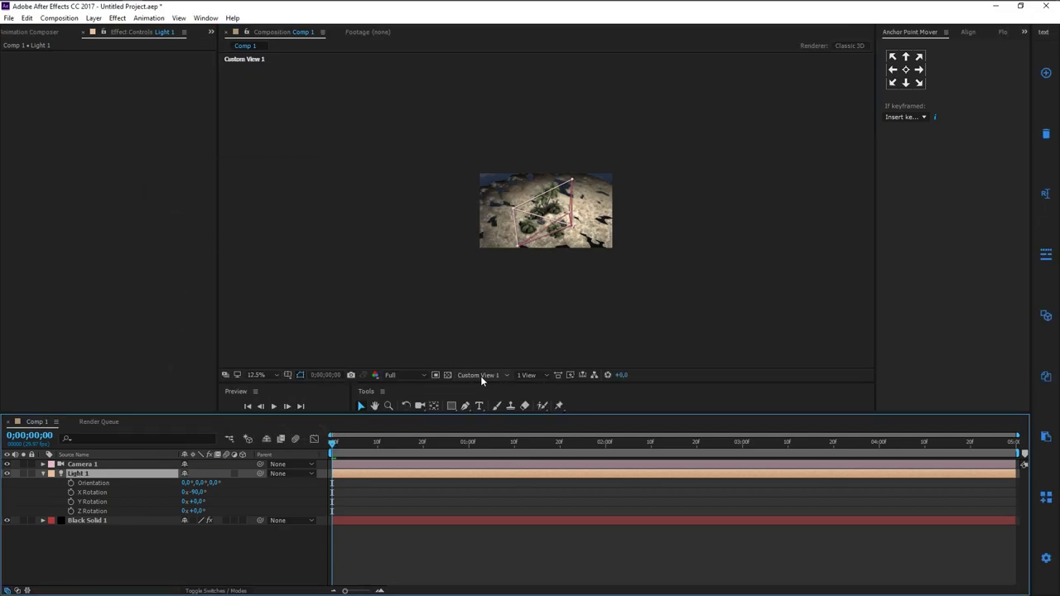
Return to the Active Camera view and add a new Adjustment Layer 1 on top
key(shift+slash)
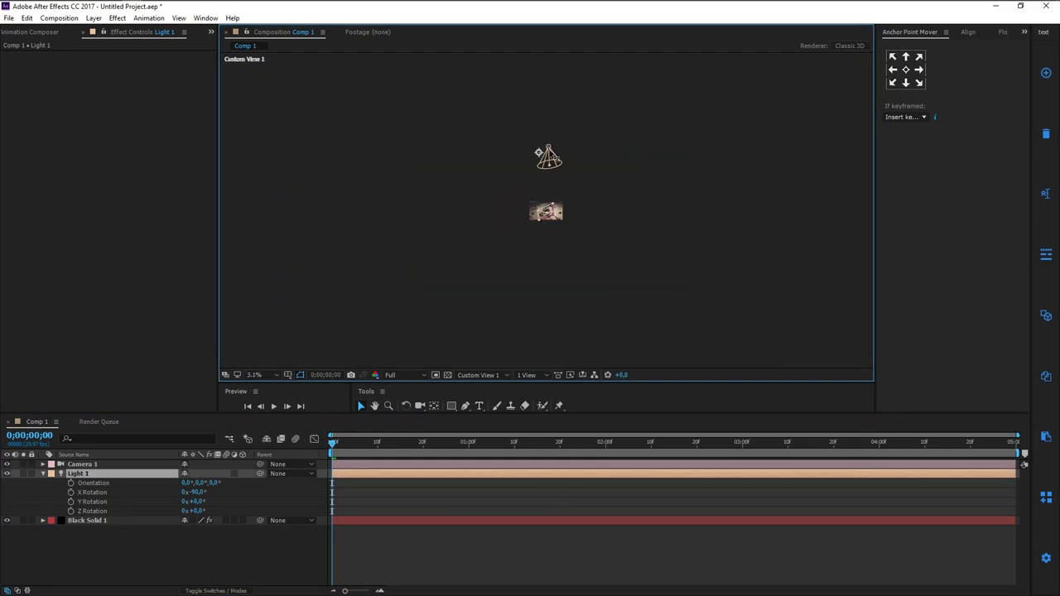
key(F12)
click(430, 520)
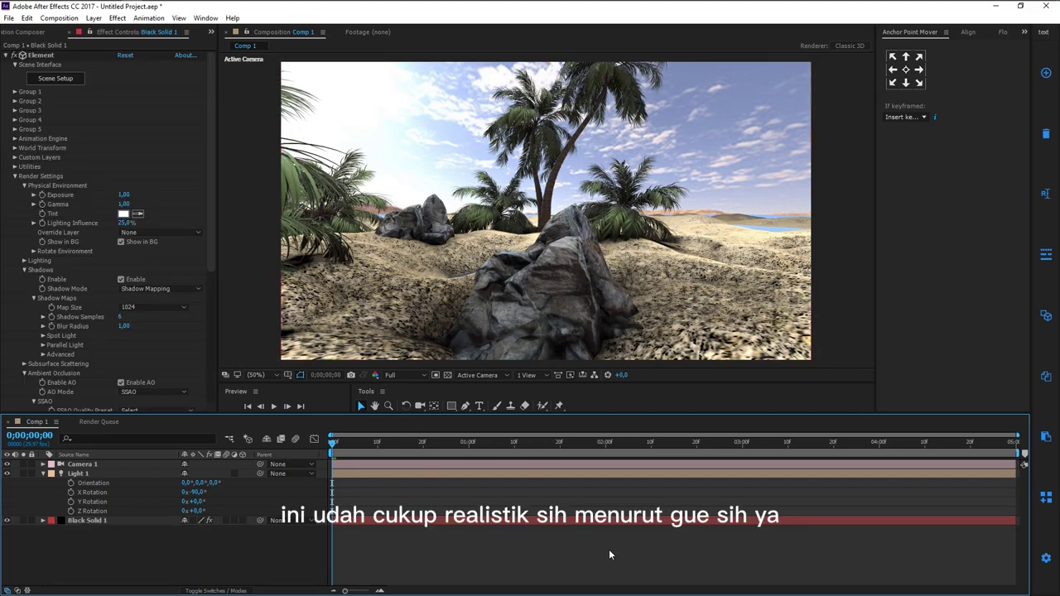
key(ctrl+alt+y)
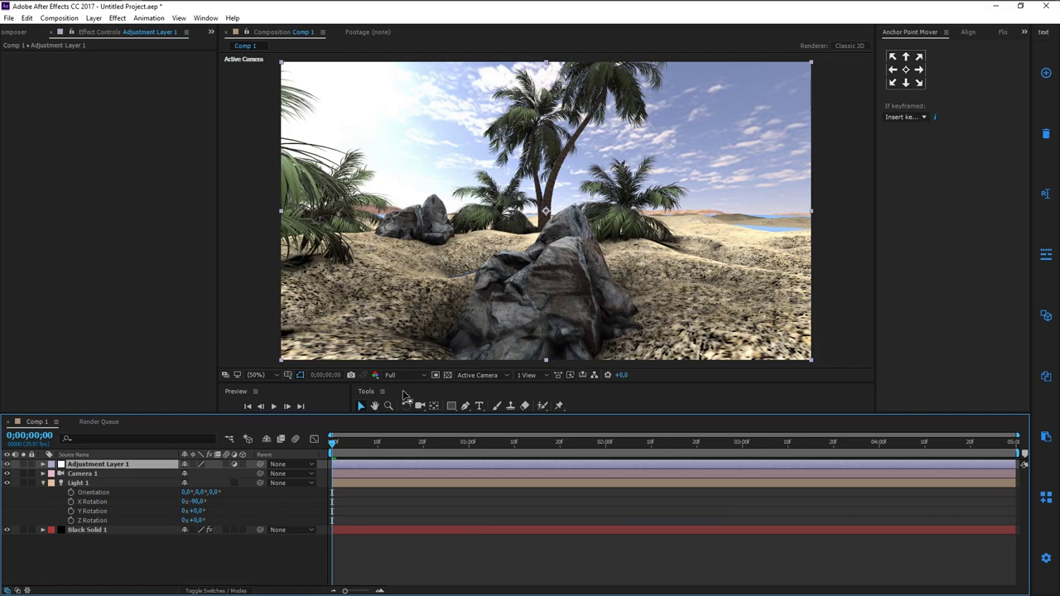
Apply Curves to the adjustment layer and steepen the curve to darken the image
key(ctrl+space)
text(curve)
key(Return)
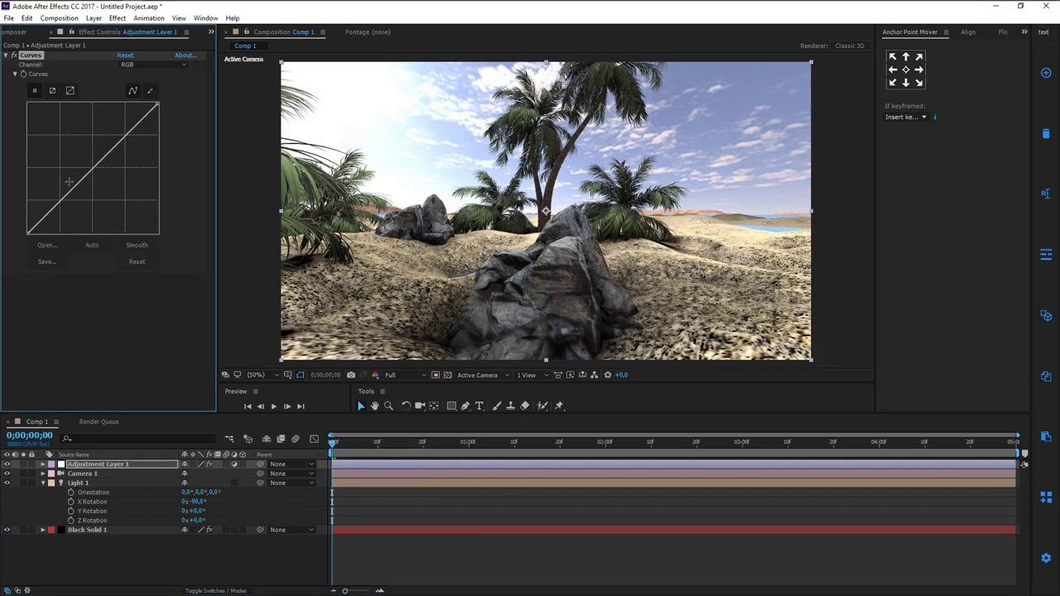
drag(69, 182, 142, 231)
Apply Hue/Saturation with Master Saturation at -100 for a greyscale image
key(ctrl+space)
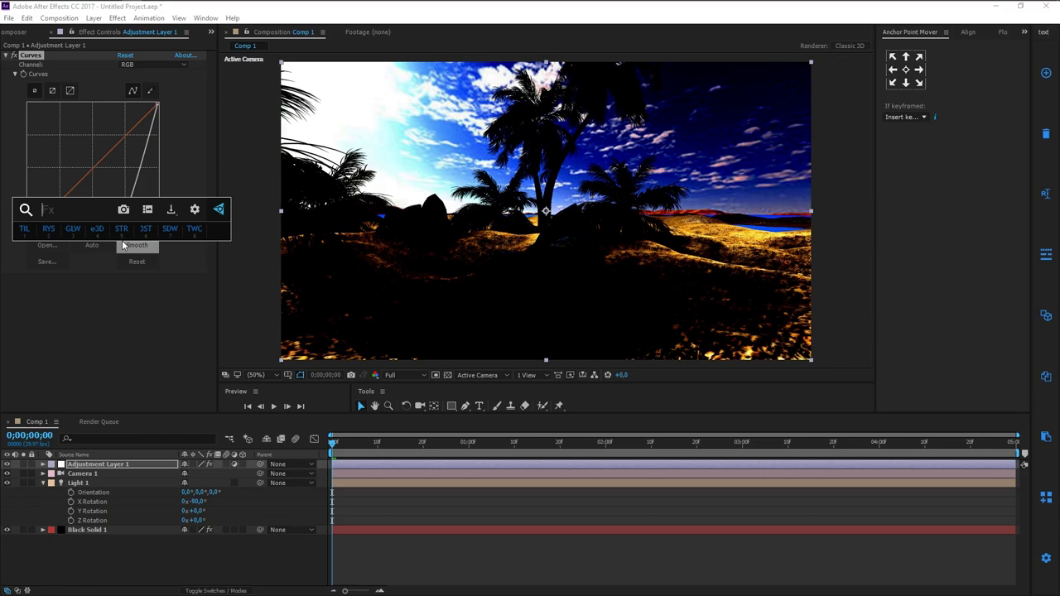
text(hue)
key(Return)
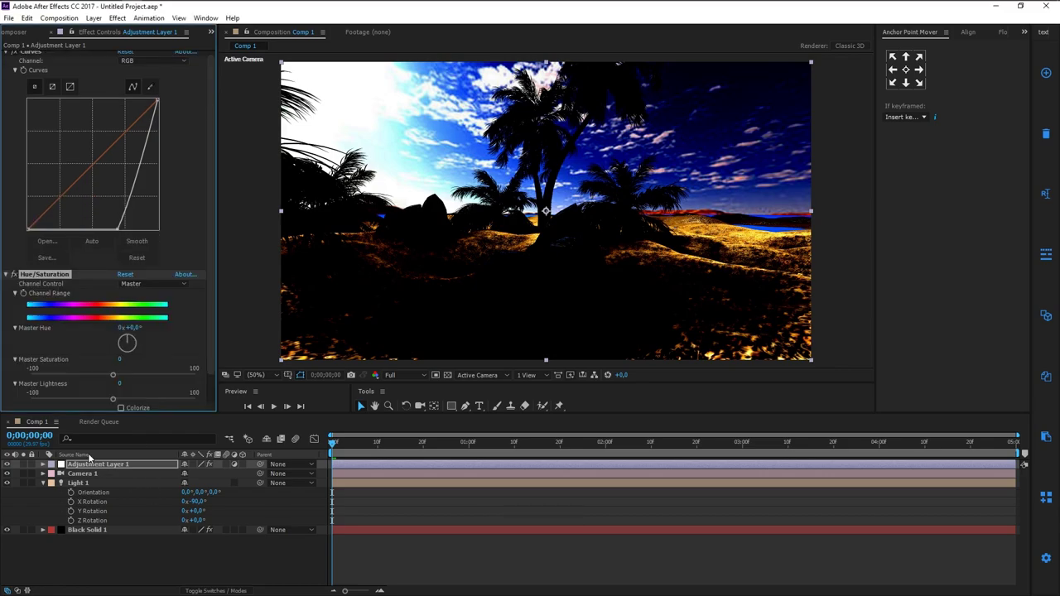
drag(33, 374, 10, 378)
Apply the CC Radial Fast Blur effect to the adjustment layer
key(ctrl+space)
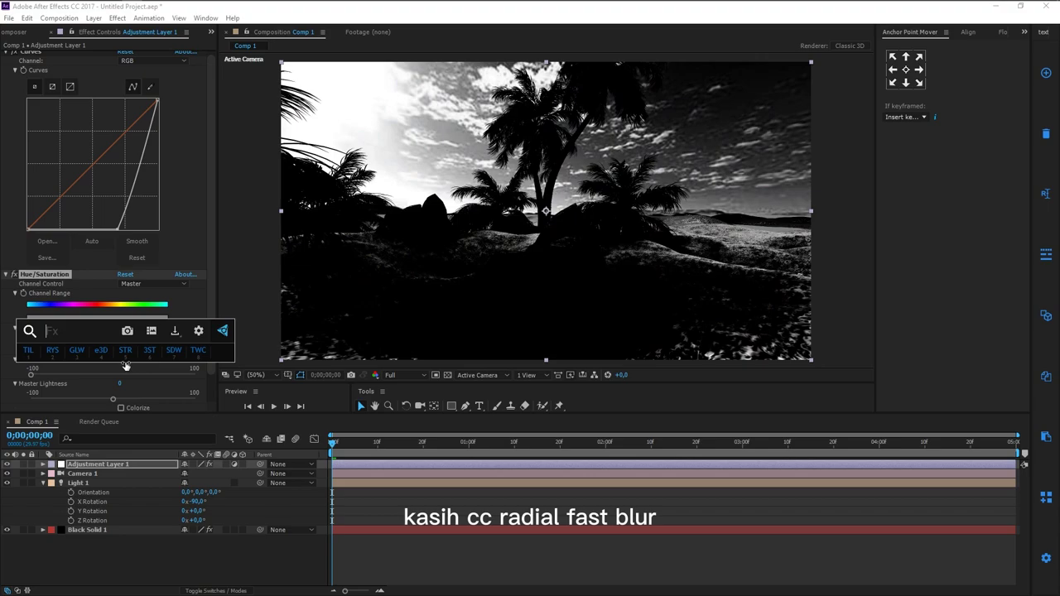
text(cc ra)
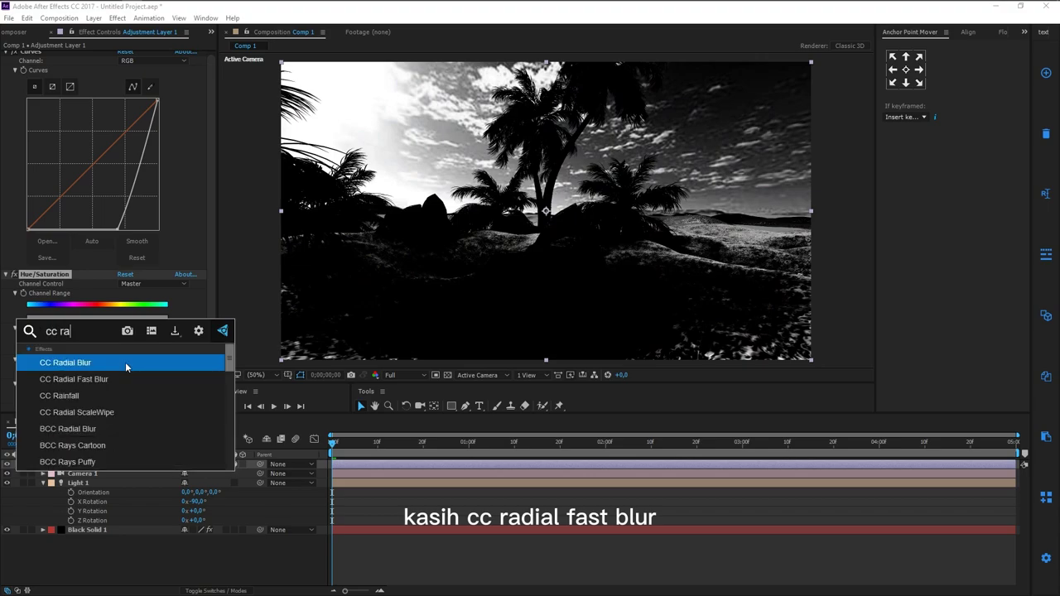
text(dial fa)
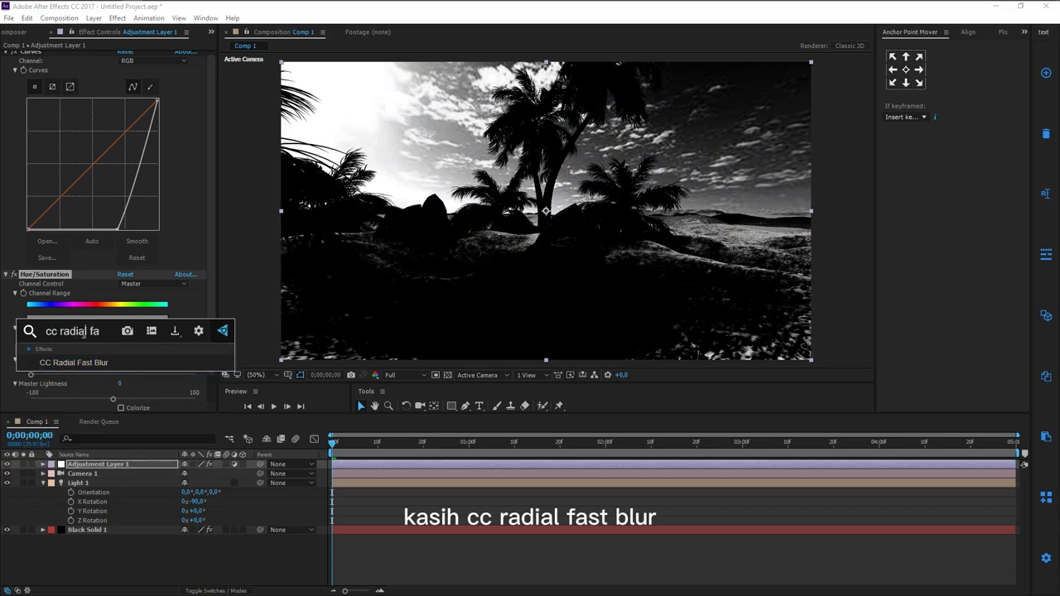
key(Return)
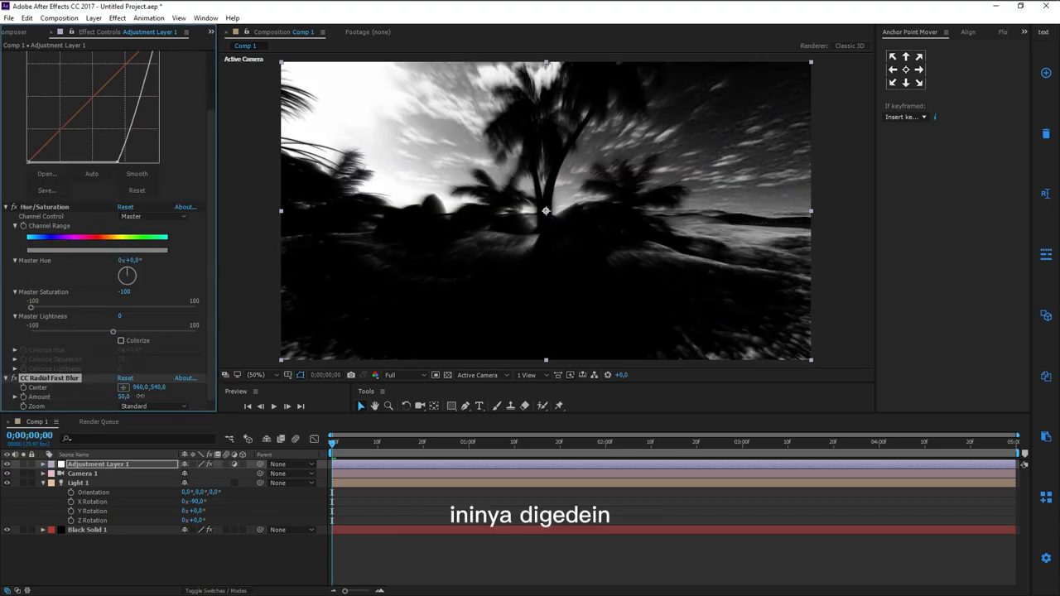
Set the radial blur Amount to 93, centre it on the sun, and set Add blending
drag(123, 397, 159, 397)
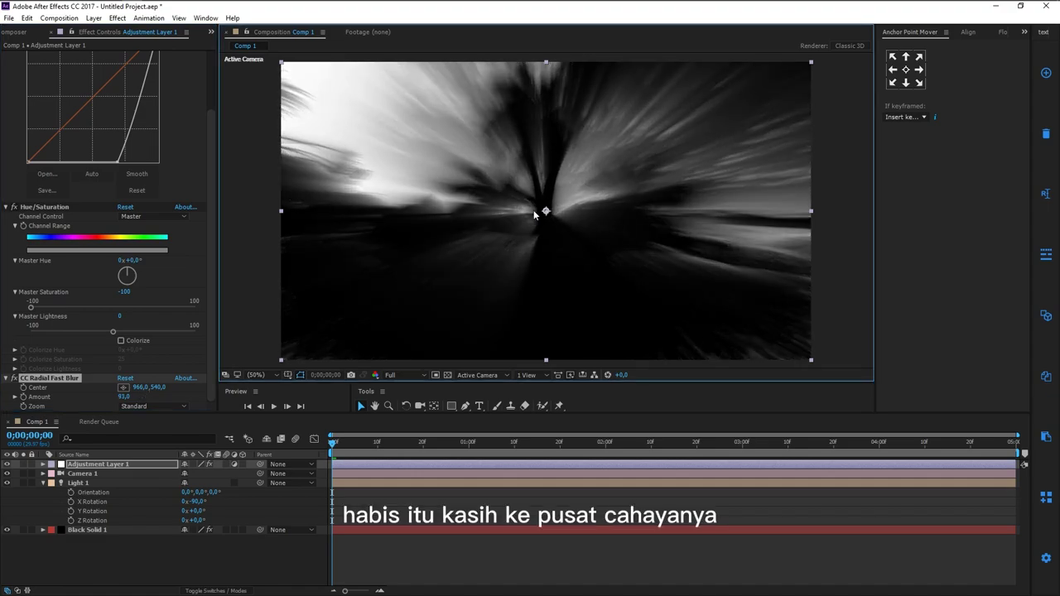
mouse_move(540, 210)
mouse_down()
mouse_move(322, 147)
mouse_move(323, 126)
mouse_up()
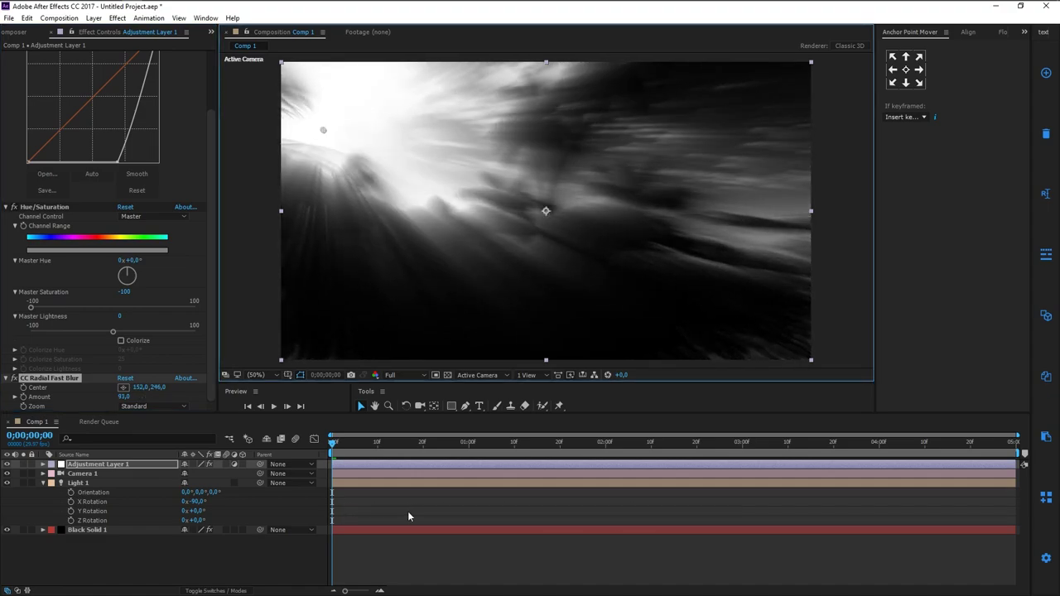
right_click(396, 465)
mouse_move(458, 149)
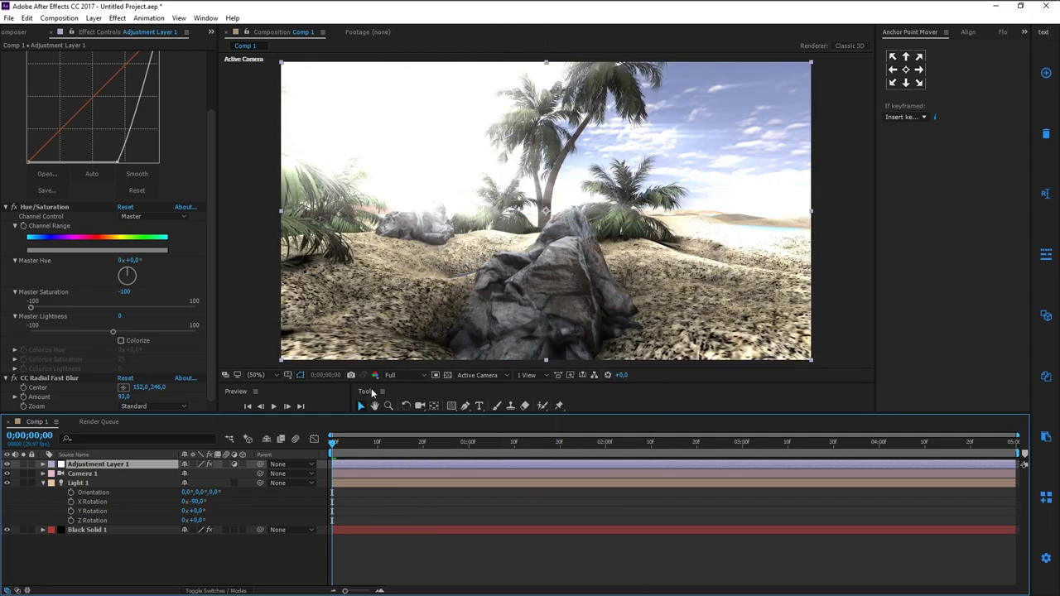
Set Adjustment Layer 1's blending mode to Screen and deselect the layer
right_click(384, 473)
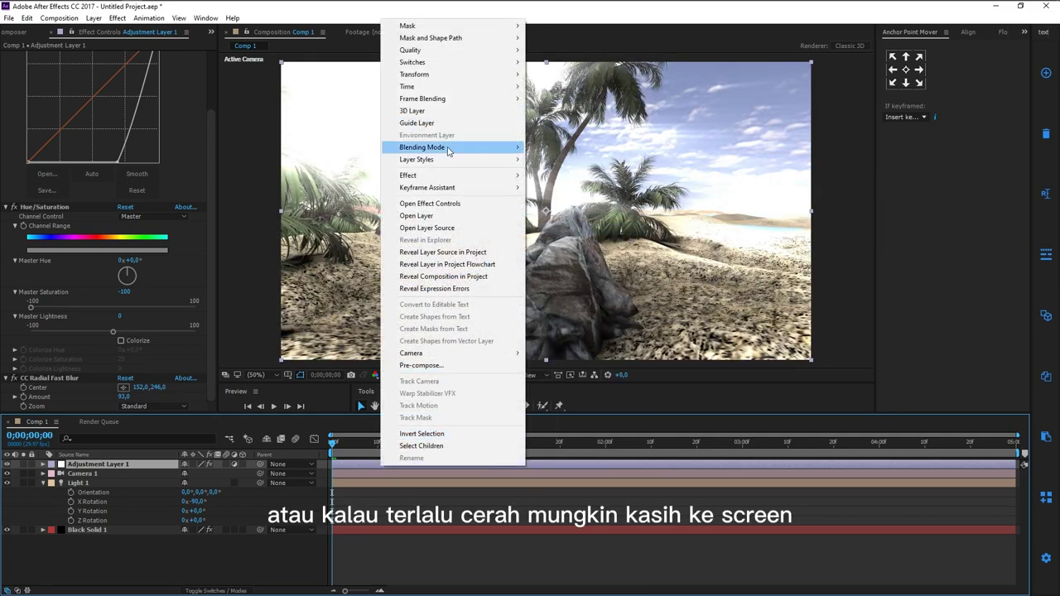
mouse_move(480, 147)
click(554, 252)
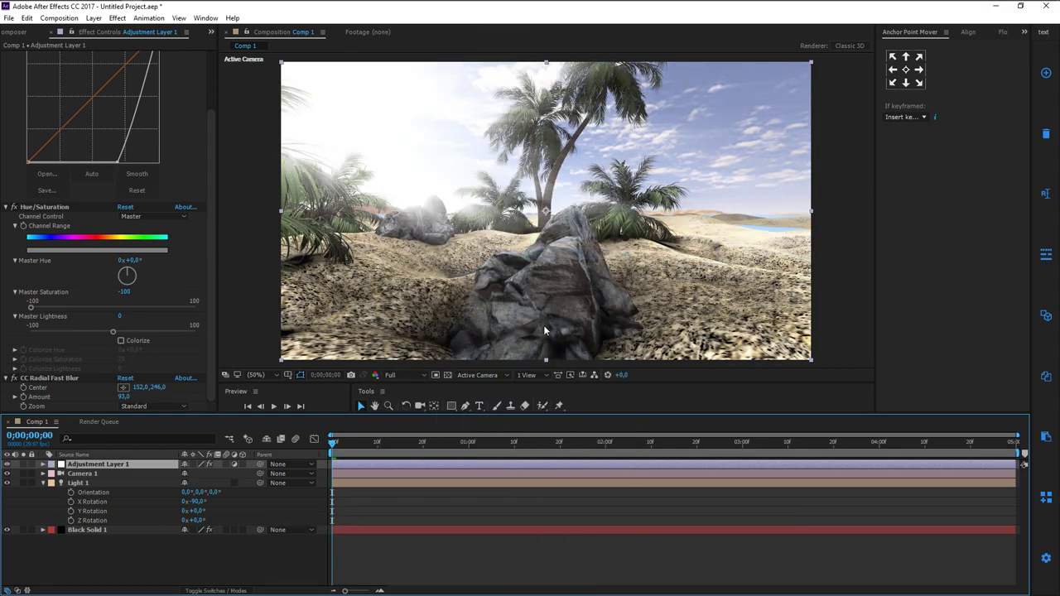
click(367, 511)
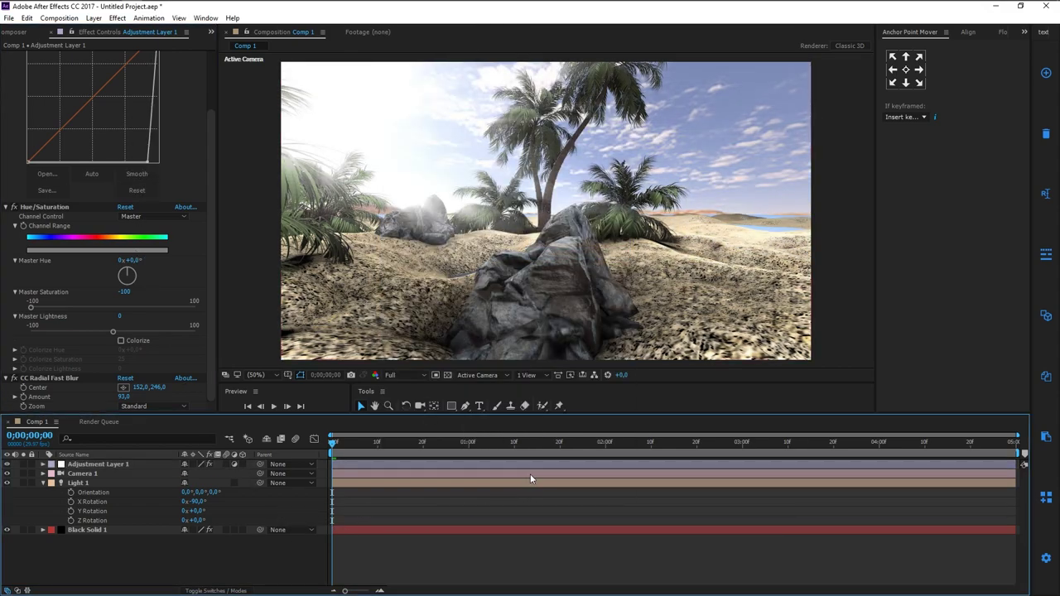